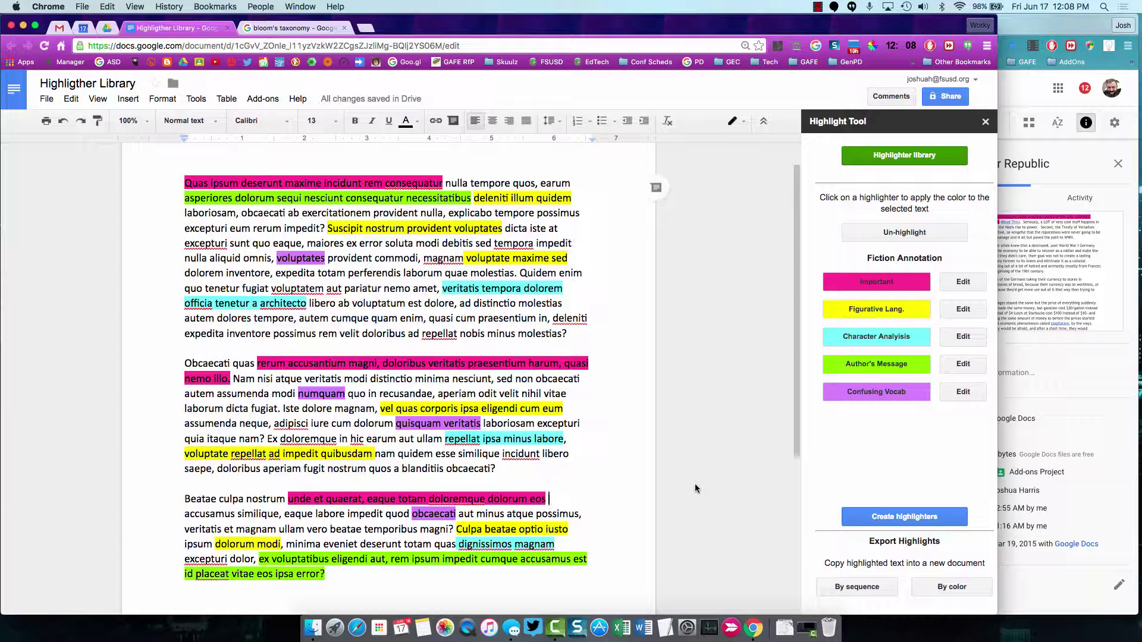
- Look over the installed add-ons list and dismiss it without choosing anything
left_click(263, 98)
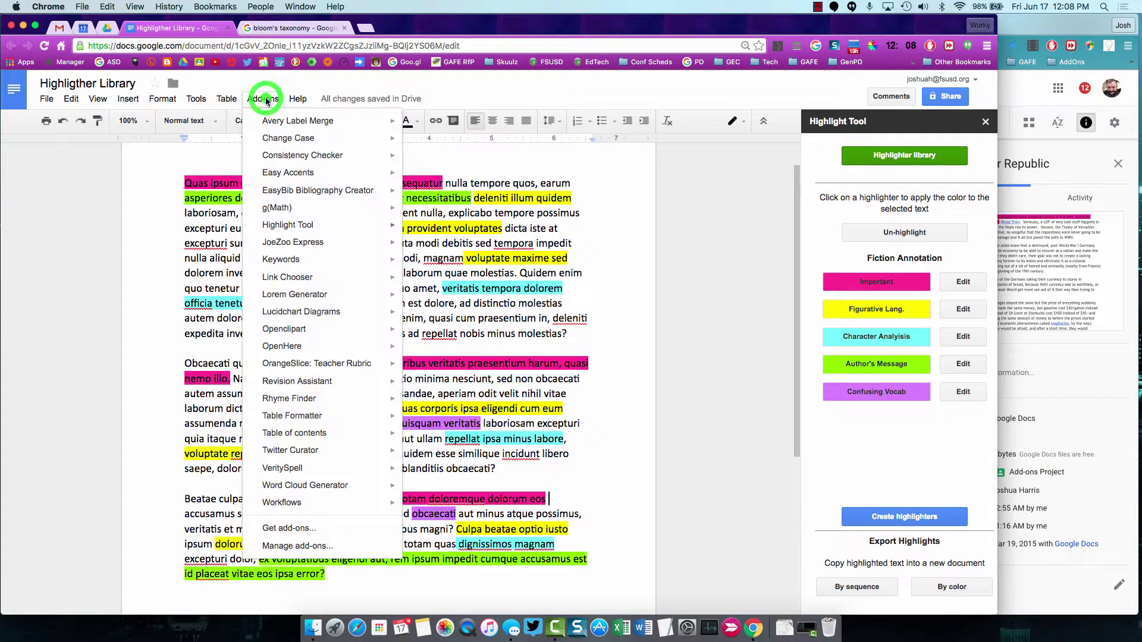
mouse_move(337, 226)
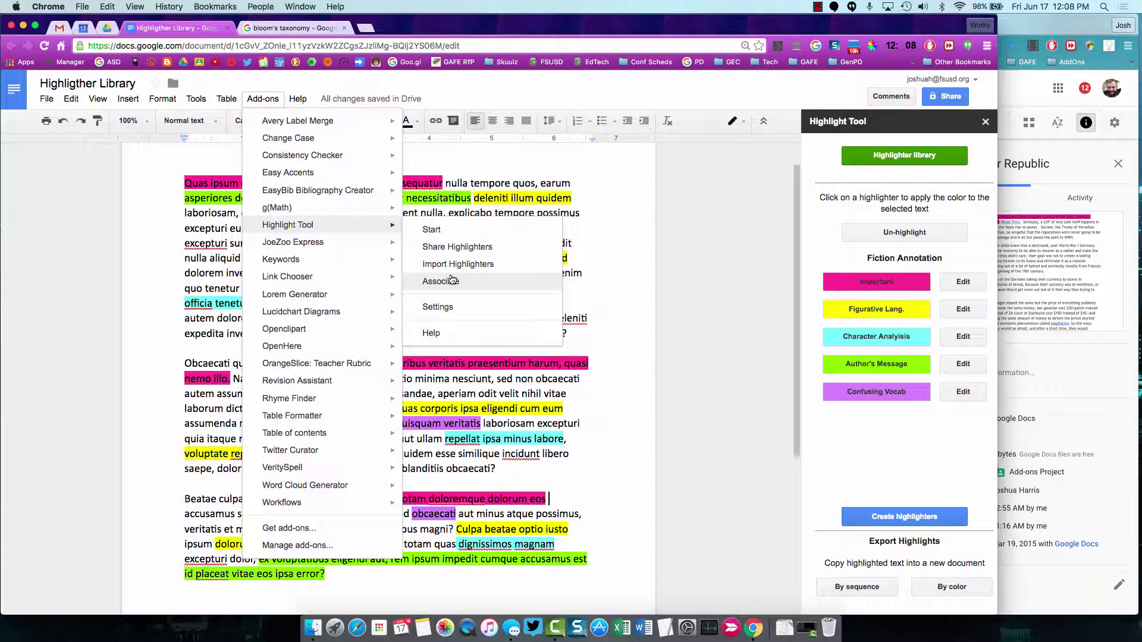
left_click(751, 379)
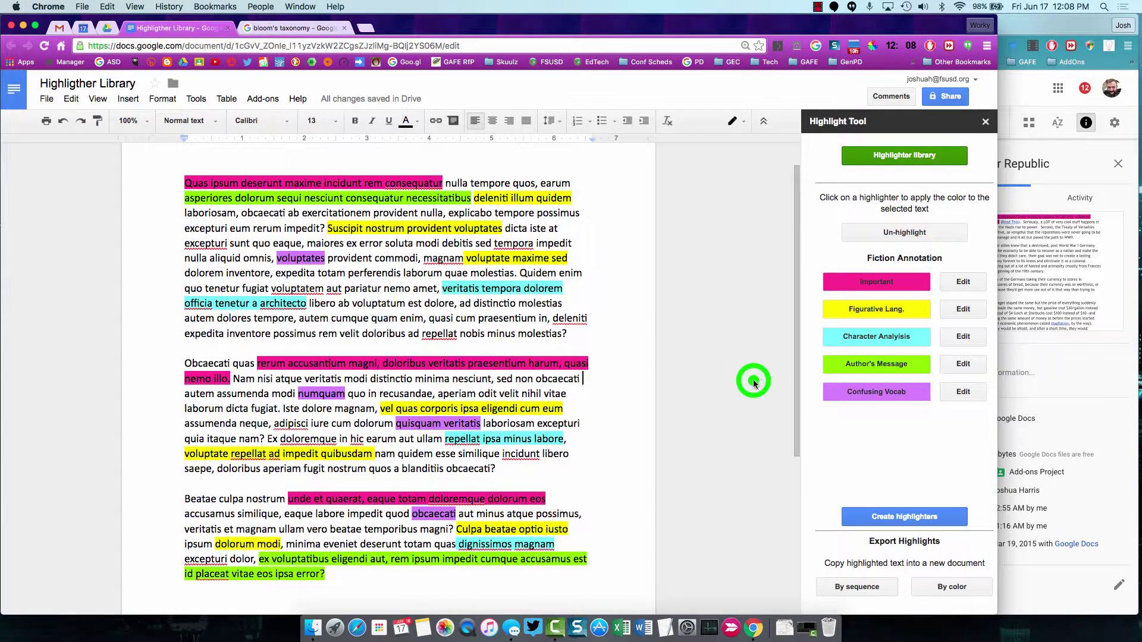
- Preview the Close Reading, Fiction Annotation and Correction sets, then close the library without saving
left_click(919, 155)
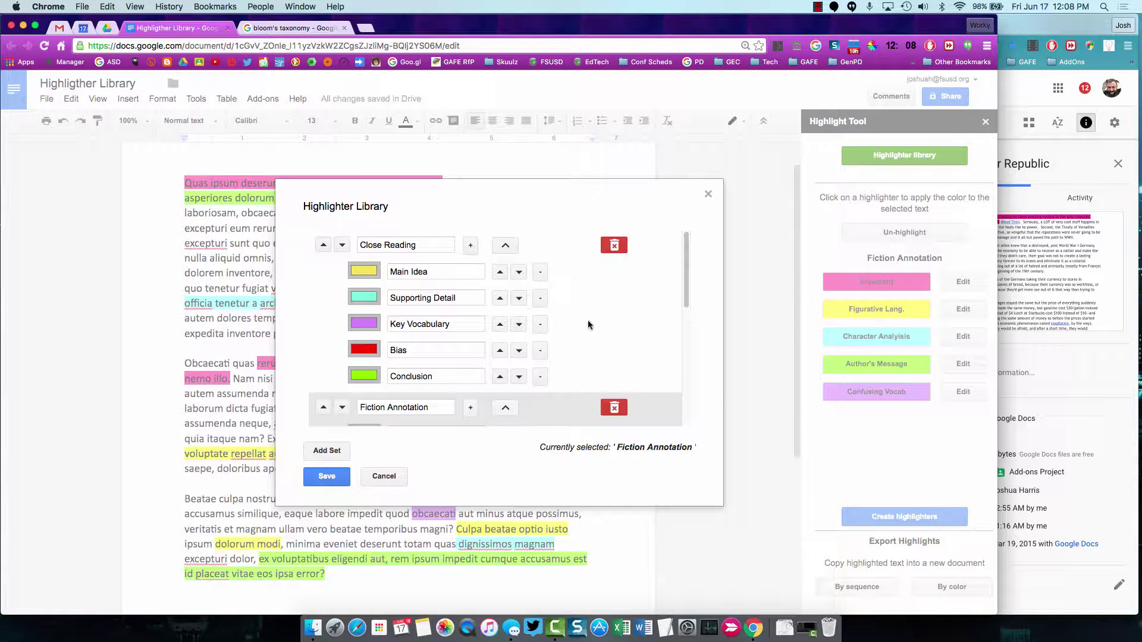
scroll(595, 324, "down", 5)
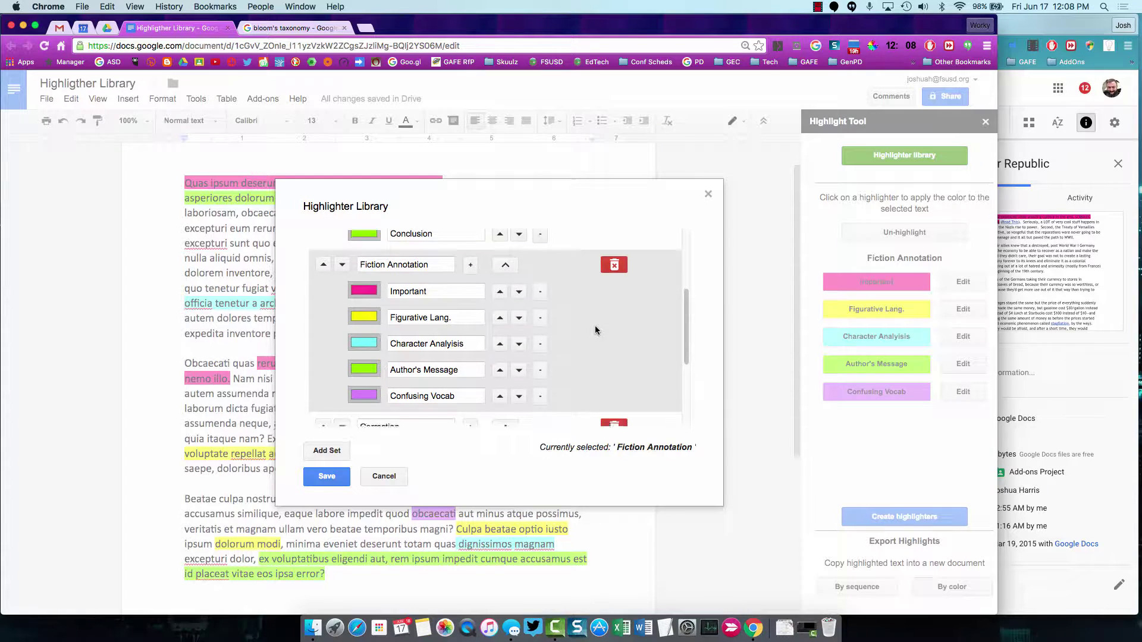
scroll(594, 330, "down", 5)
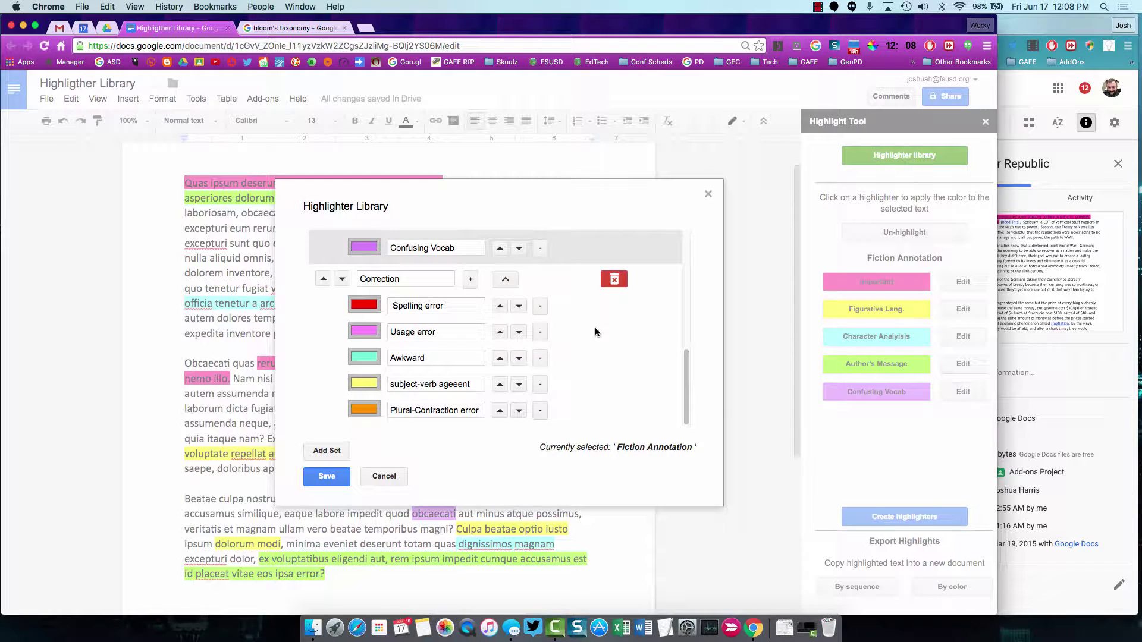
scroll(595, 327, "up", 10)
left_click(595, 326)
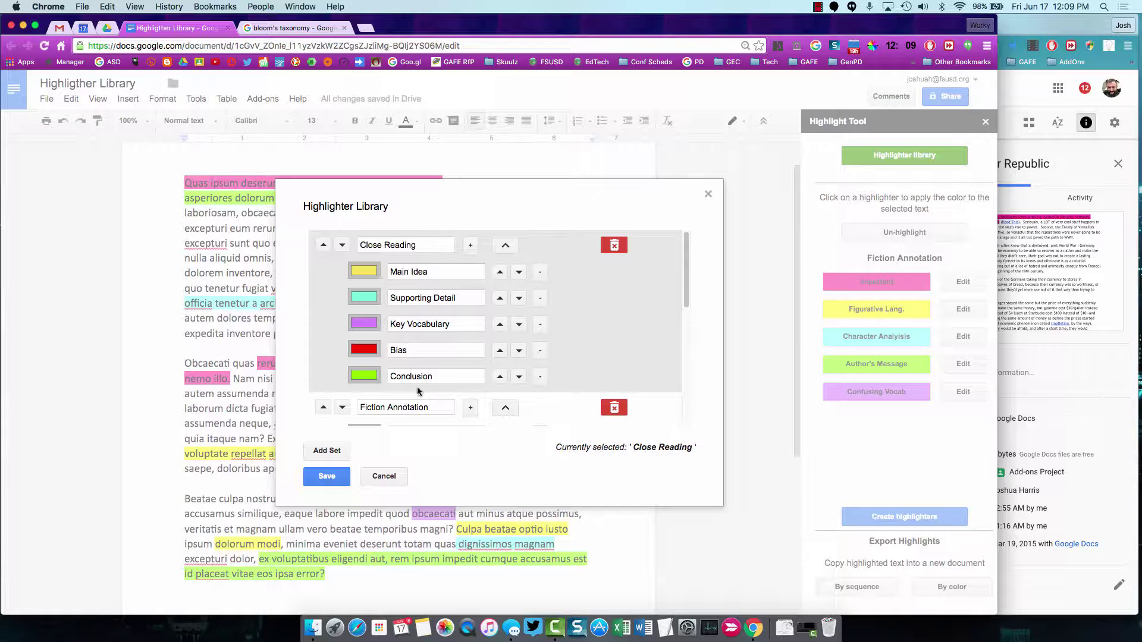
scroll(518, 393, "down", 5)
scroll(518, 389, "up", 4)
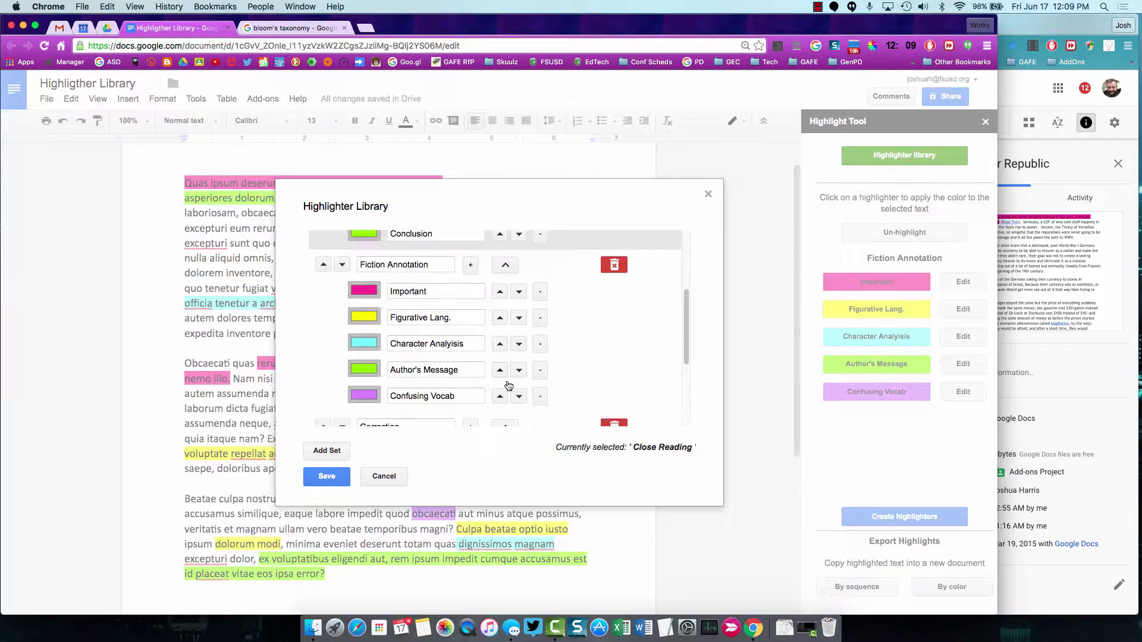
left_click(549, 326)
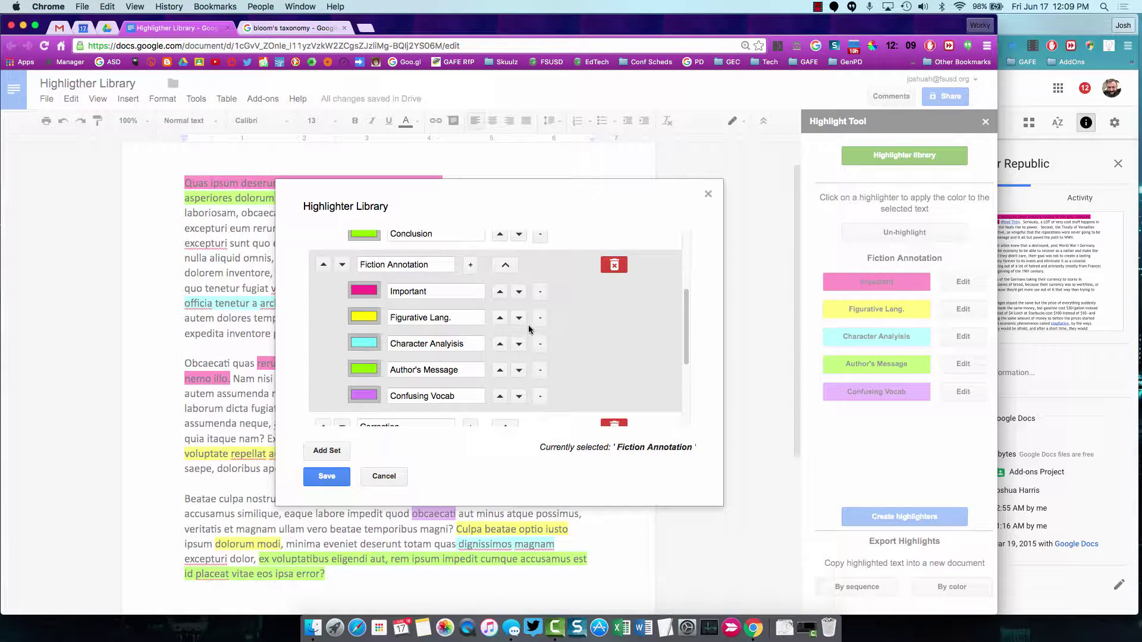
scroll(545, 351, "down", 3)
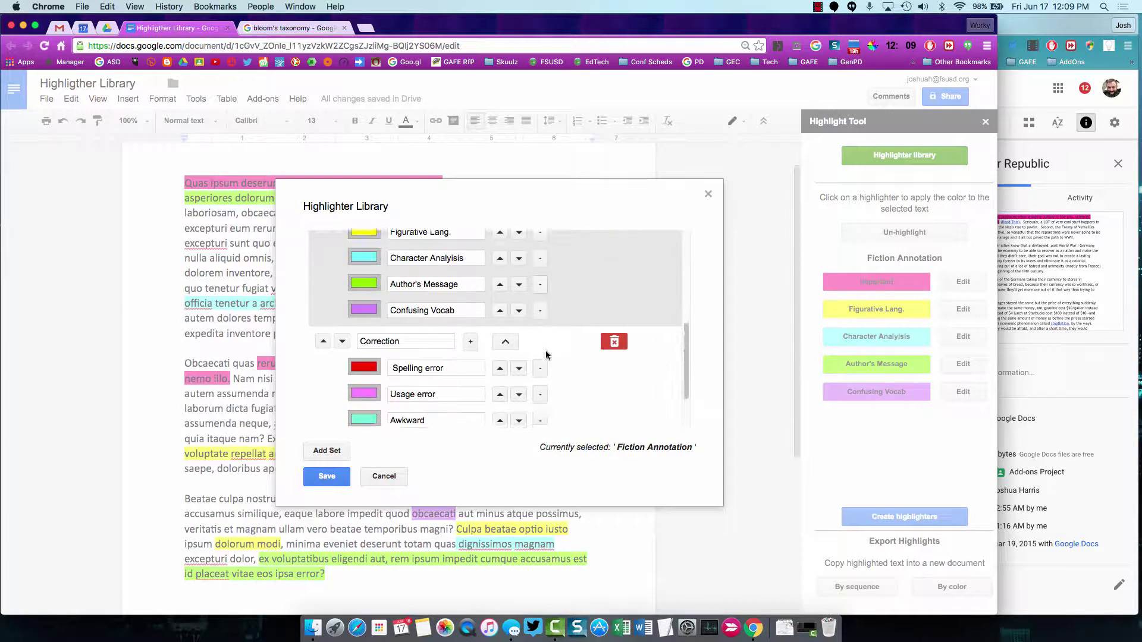
left_click(577, 351)
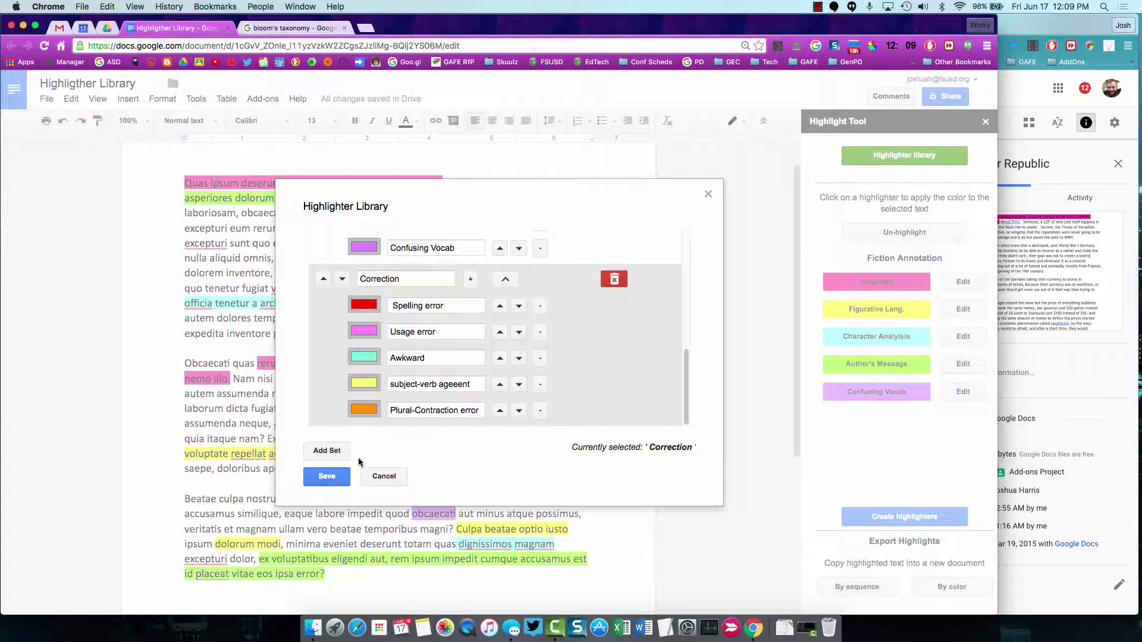
left_click(374, 476)
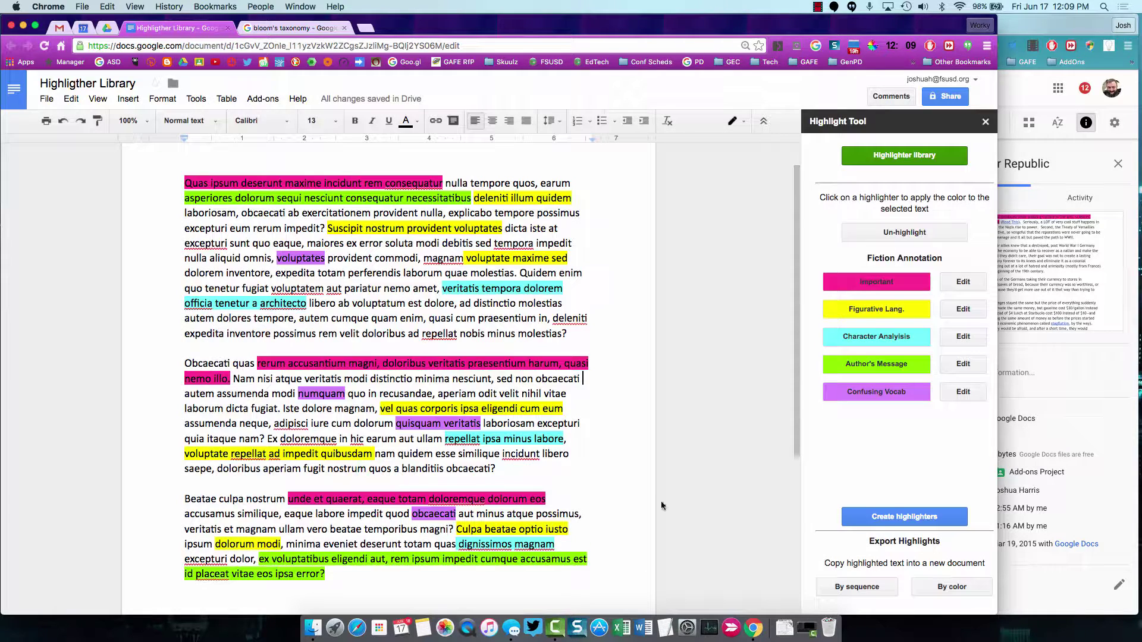
- Start new highlighters: a red Remember row and a yellow Understand row
left_click(877, 516)
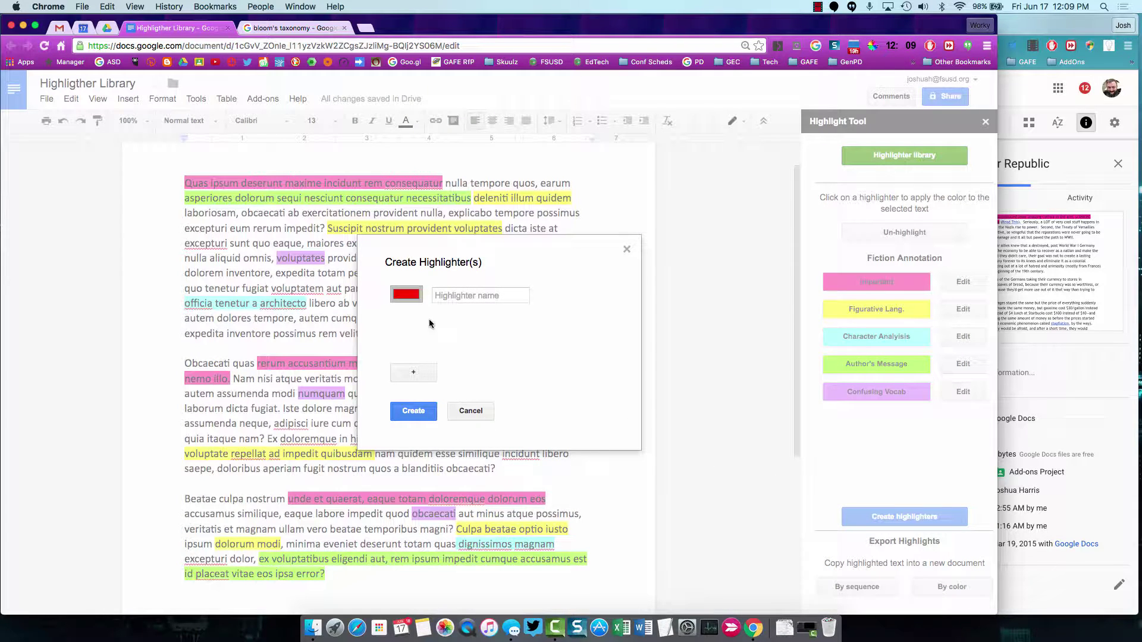
left_click(452, 296)
type("R")
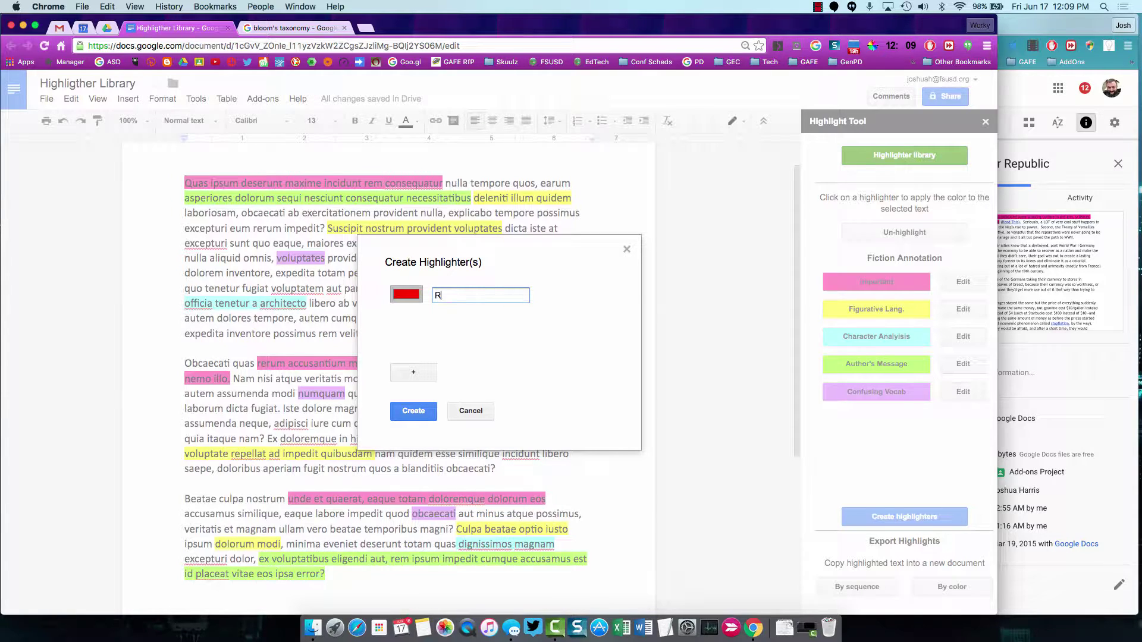
type("emember")
left_click(417, 374)
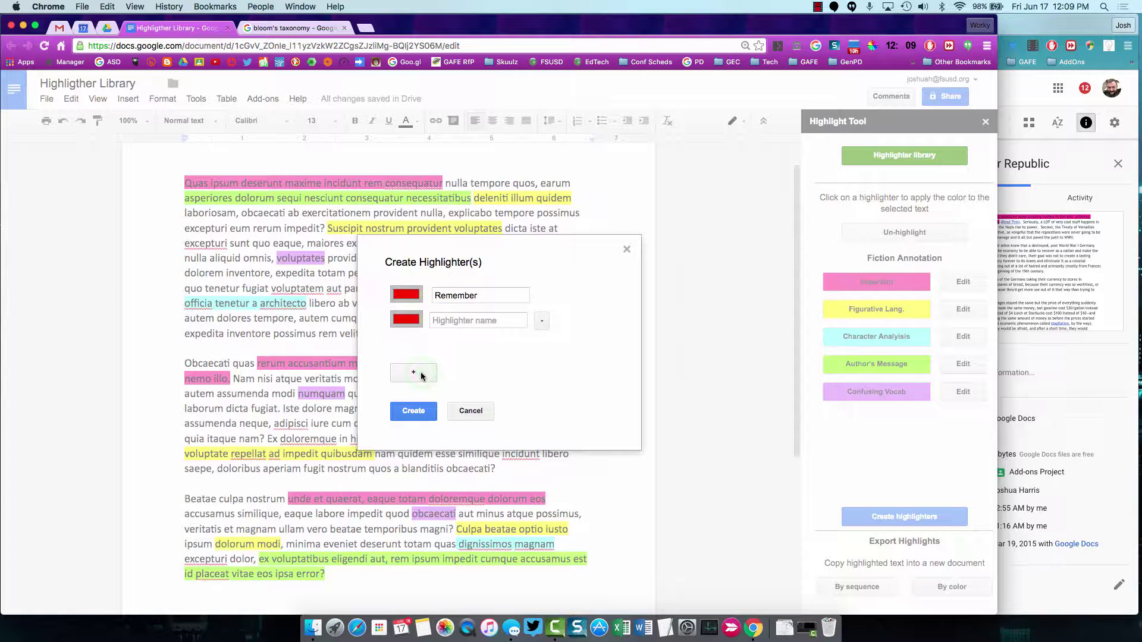
left_click(408, 323)
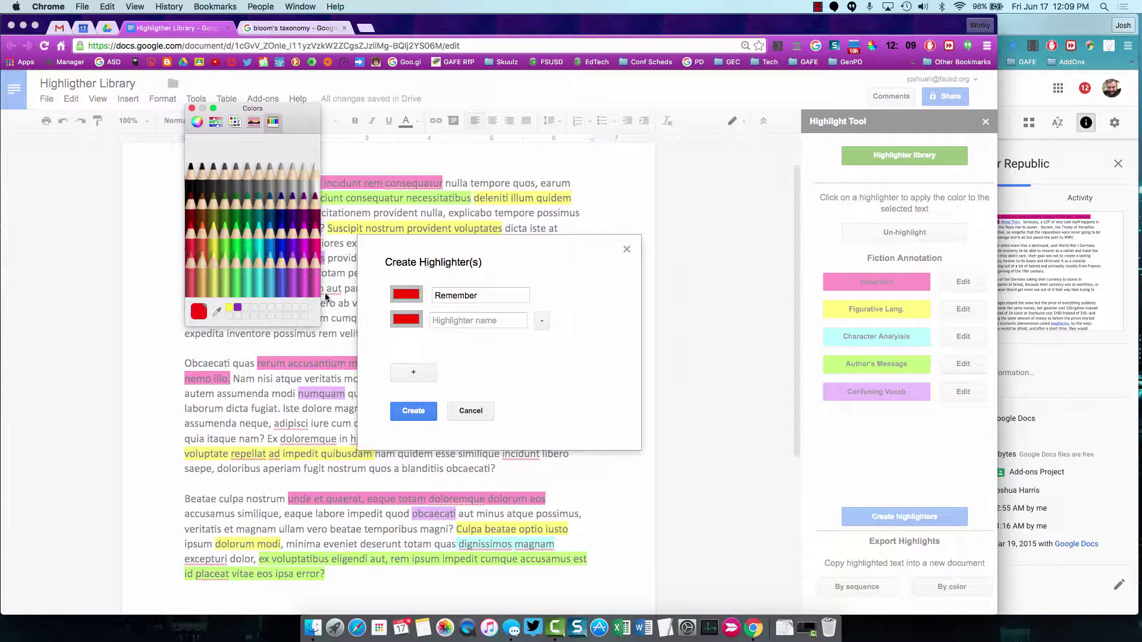
left_click(212, 239)
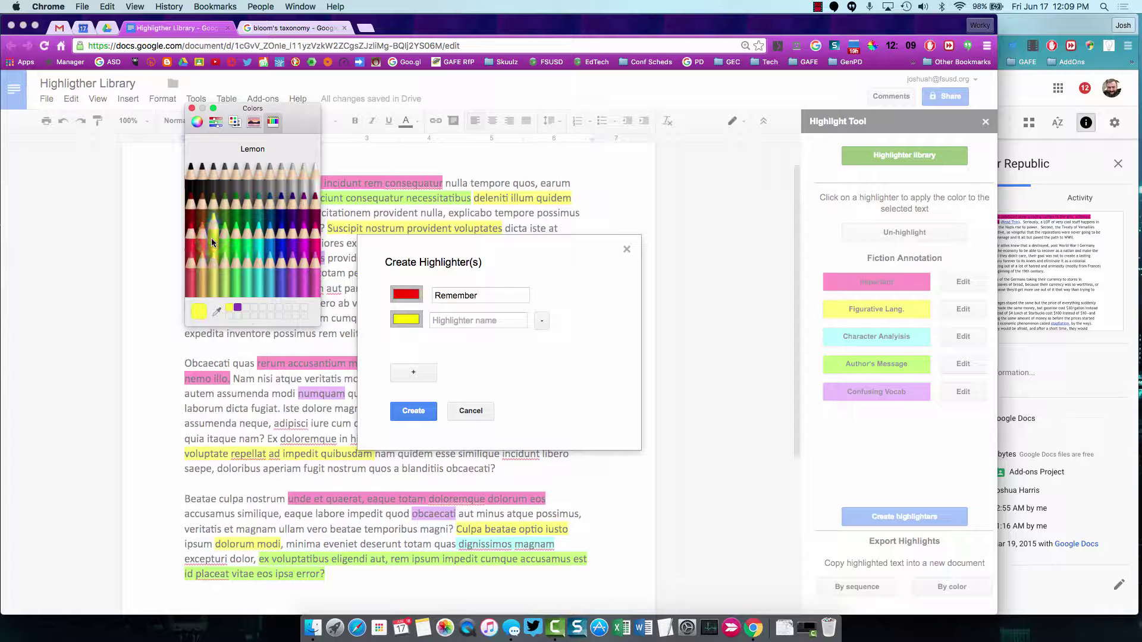
left_click(192, 107)
left_click(449, 325)
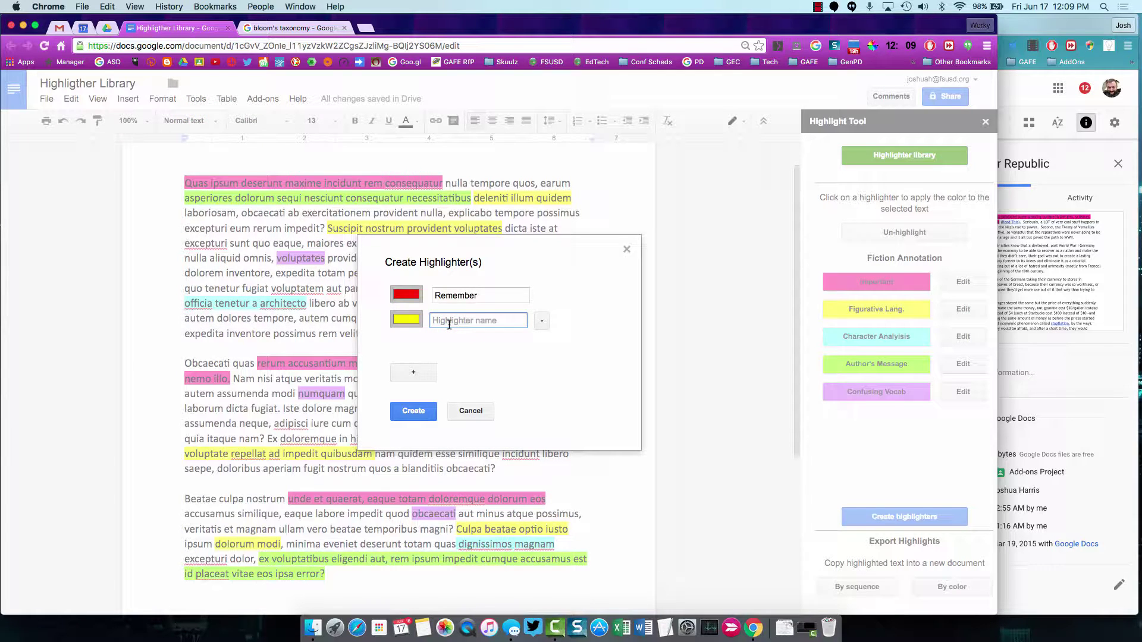
type("UnderStan")
key("BackSpace")
key("BackSpace")
key("BackSpace")
key("BackSpace")
key("BackSpace")
type("stand")
- Add a turquoise Apply row and create all three highlighters
left_click(422, 374)
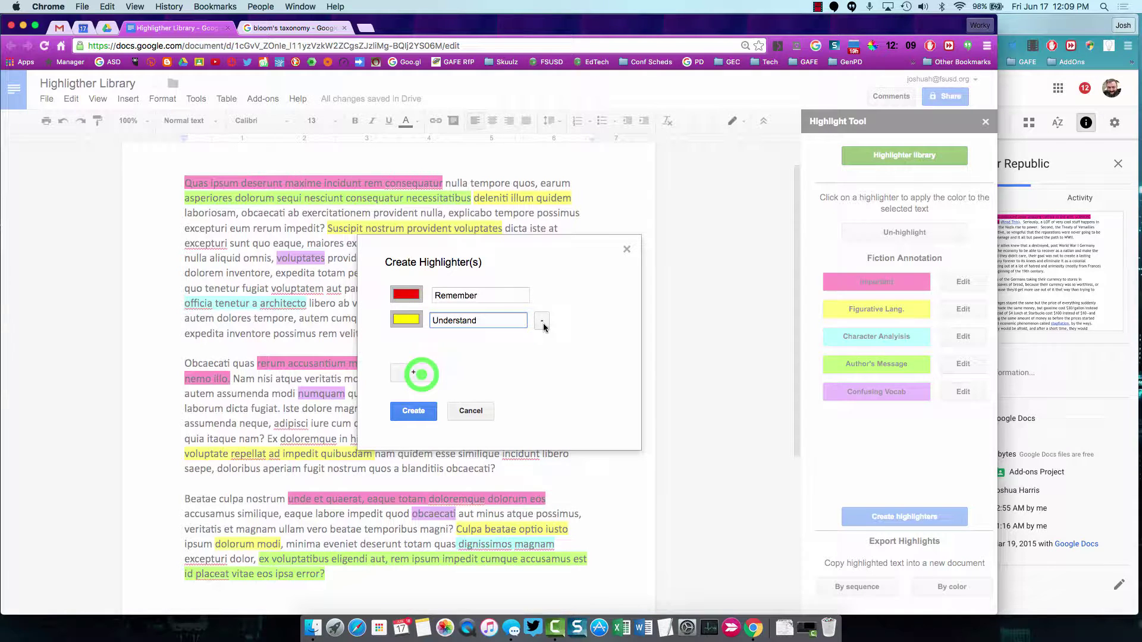
left_click(413, 345)
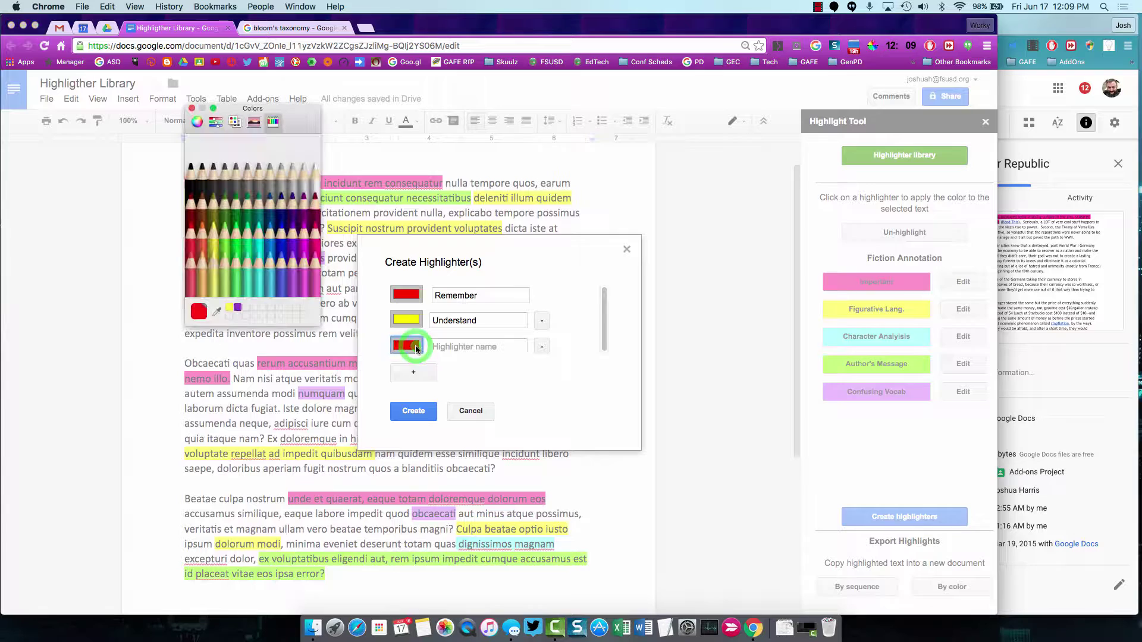
left_click(256, 235)
left_click(441, 345)
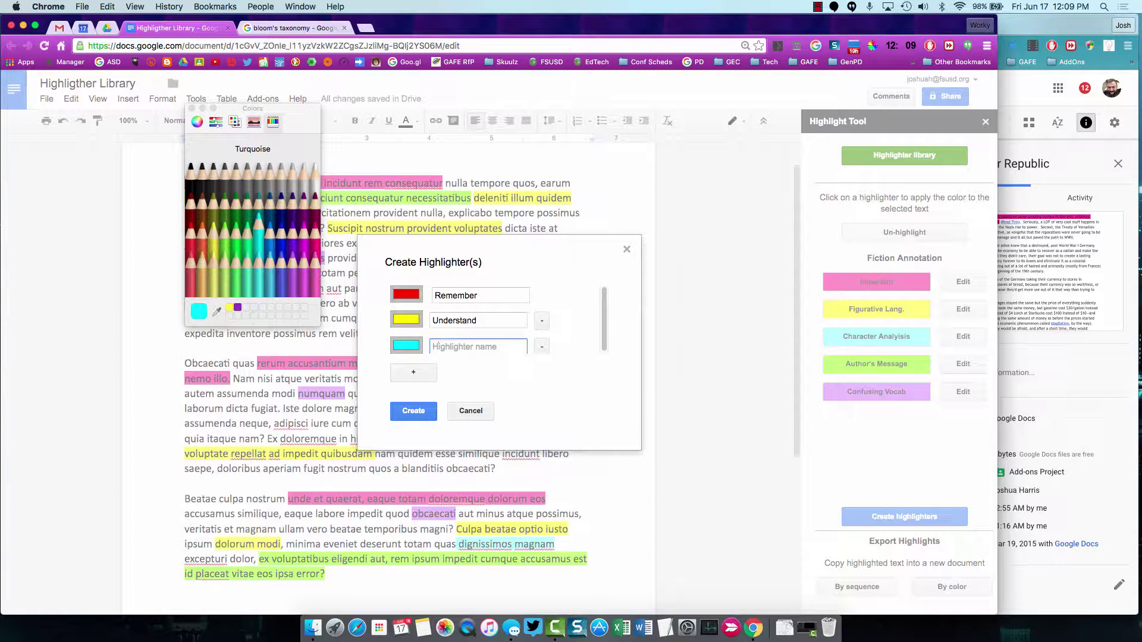
type("Apply")
left_click(413, 411)
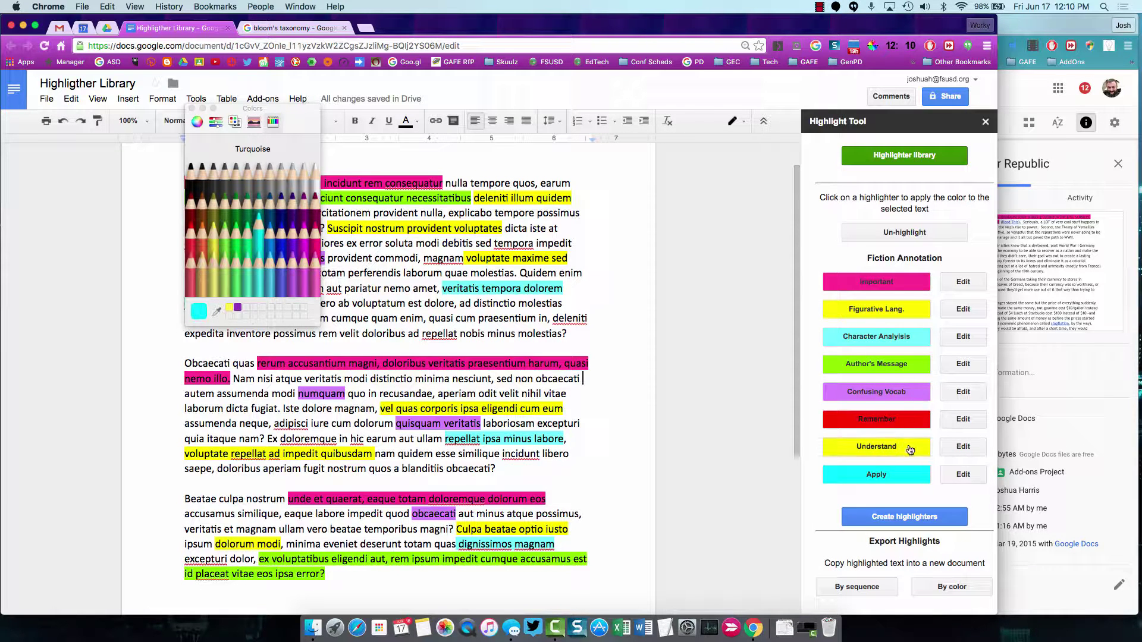
- Close the leftover macOS Colors window
left_click(192, 109)
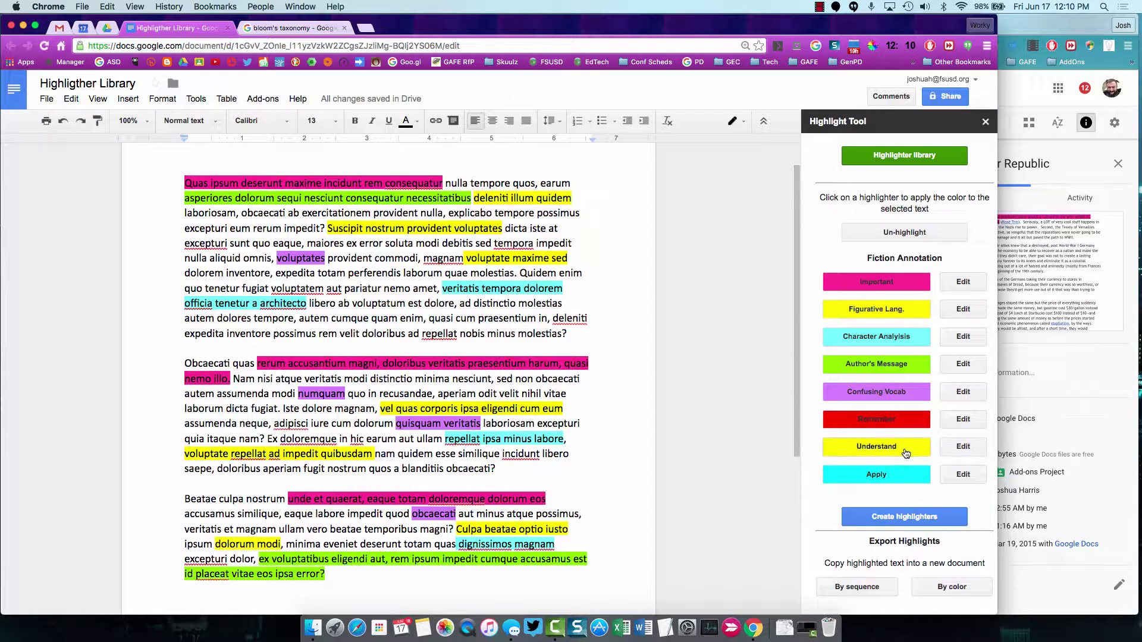
- Delete the Remember, Understand and Apply highlighters one by one through Edit Highlighter
left_click(961, 420)
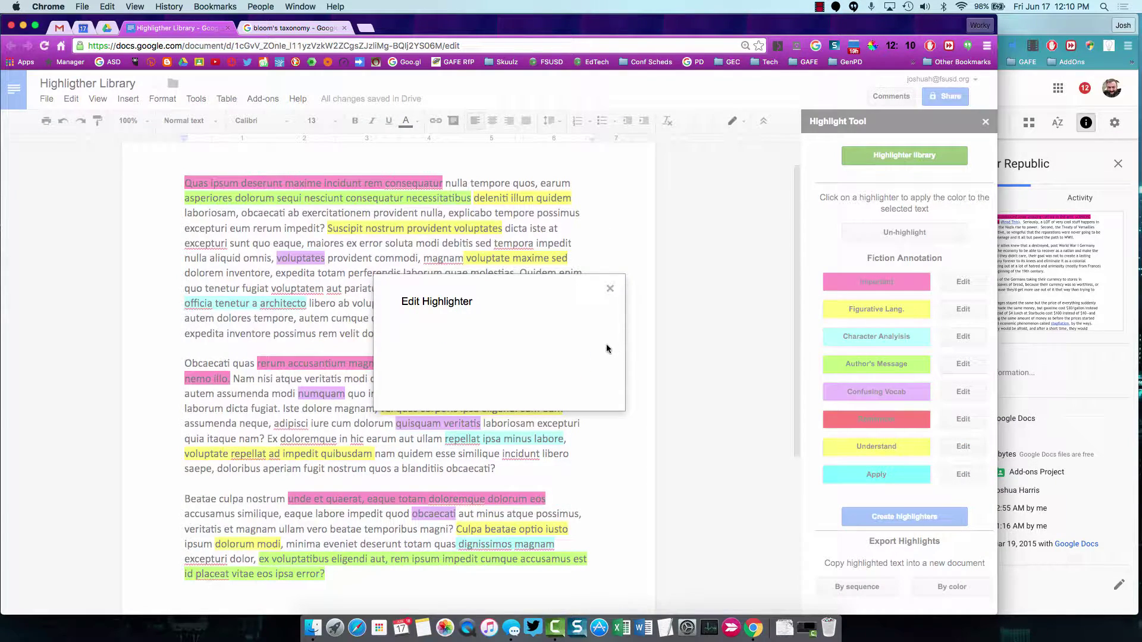
left_click(570, 360)
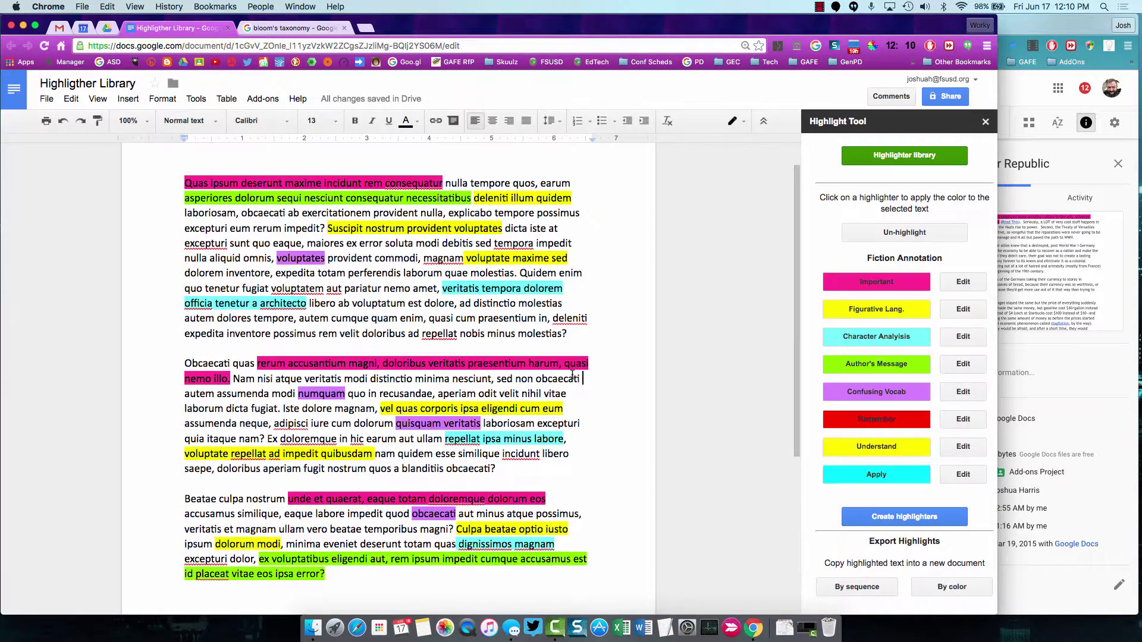
left_click(953, 422)
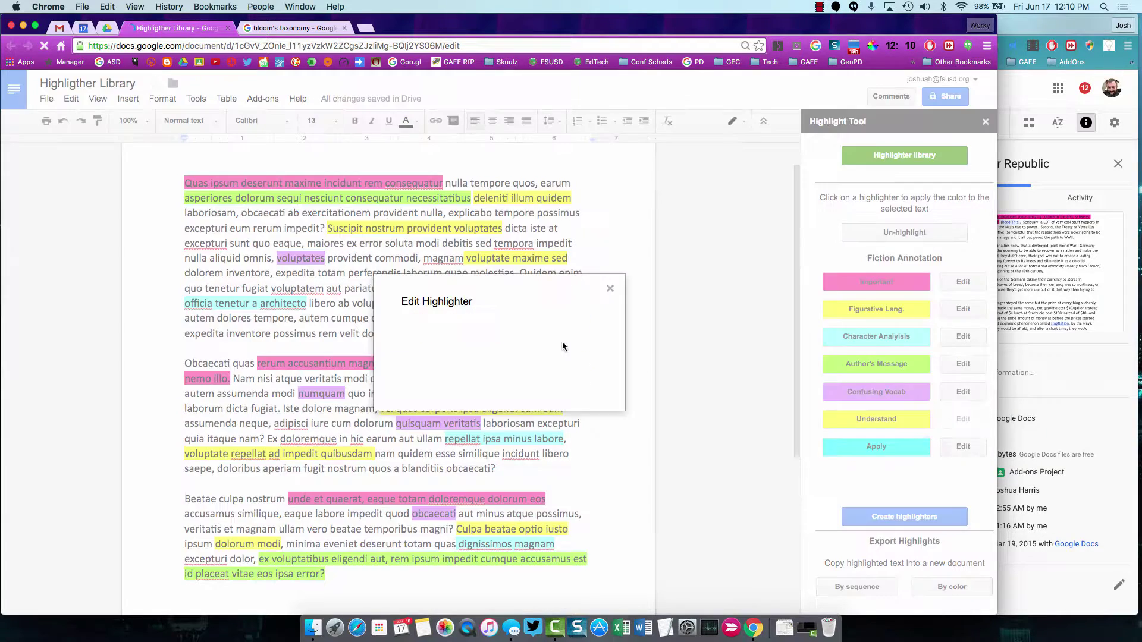
left_click(573, 371)
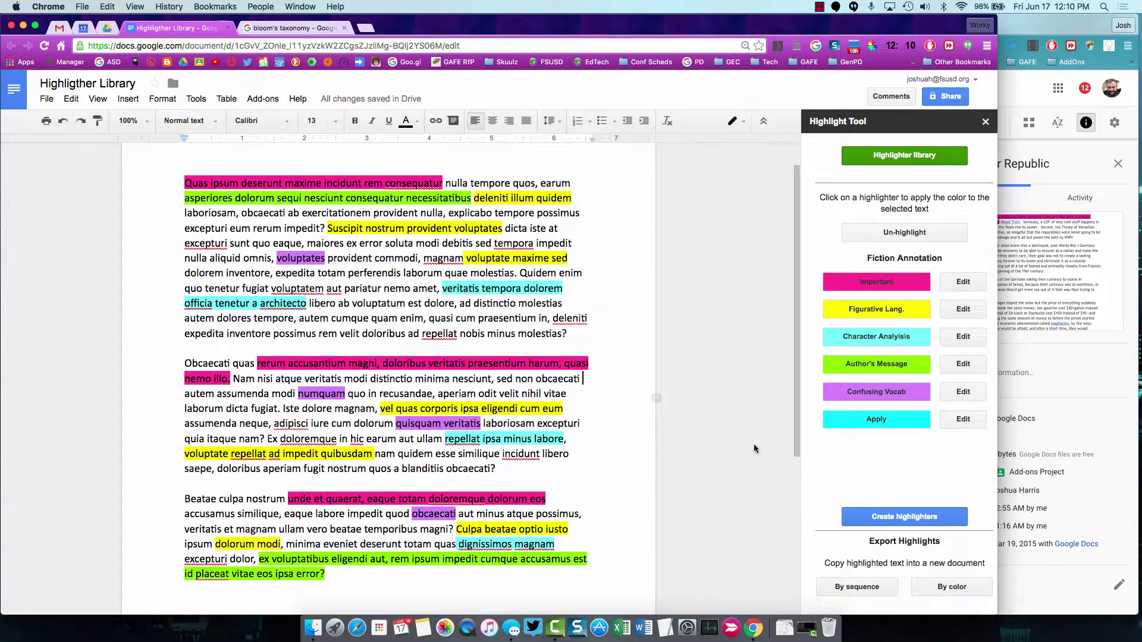
left_click(964, 420)
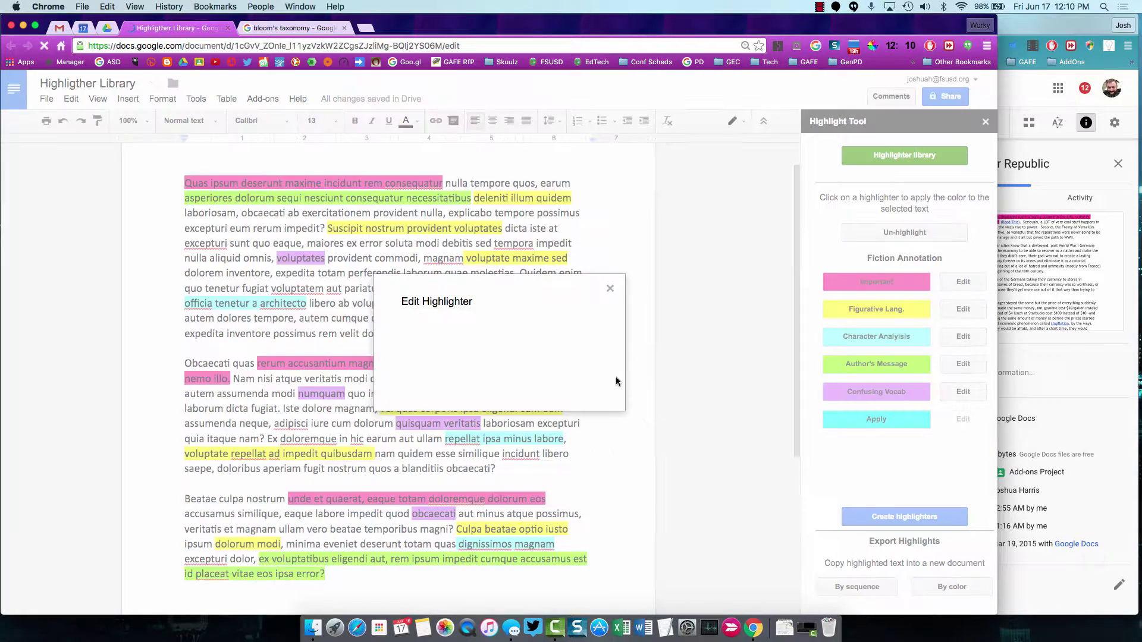
left_click(572, 370)
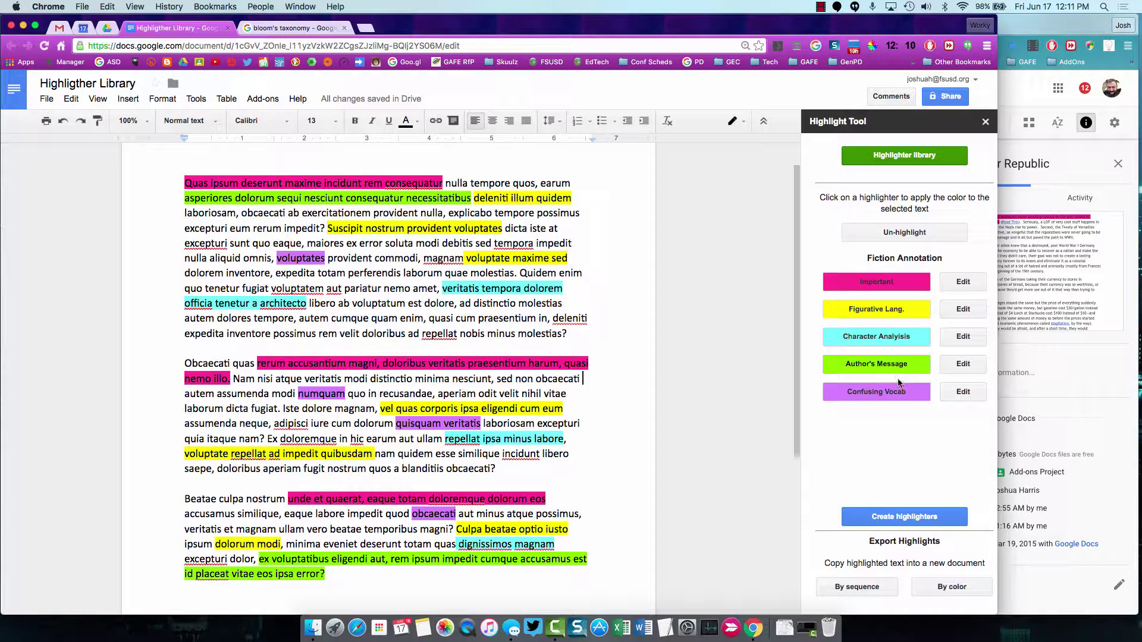
- Add a new highlighter set named Blooms with a first highlighter called Understand
left_click(884, 157)
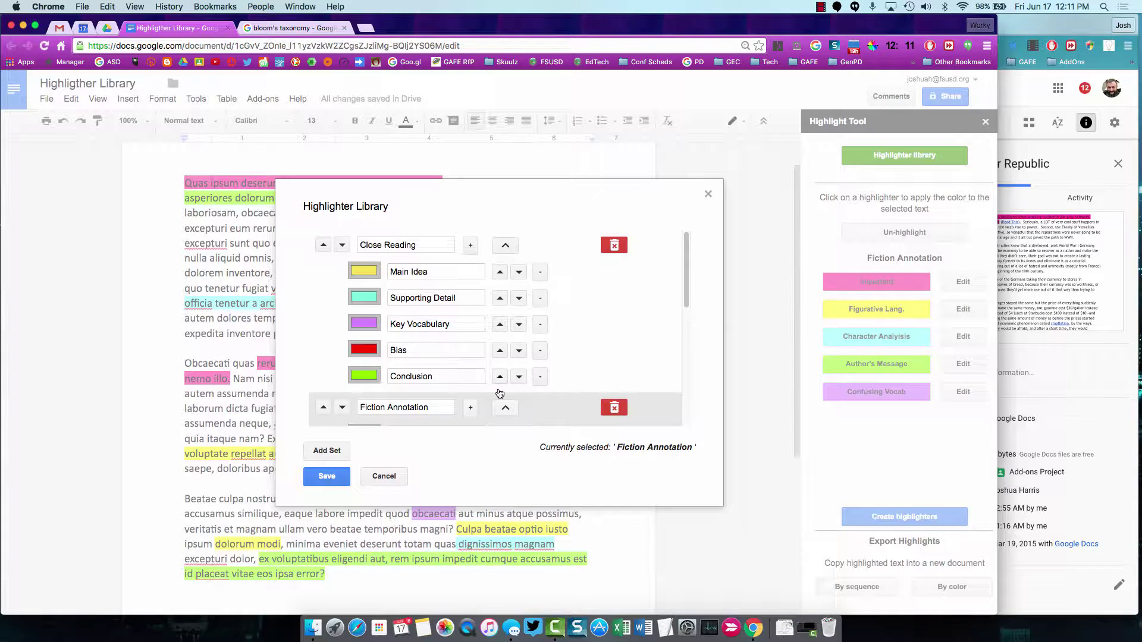
scroll(500, 395, "down", 5)
left_click(341, 451)
left_click(391, 386)
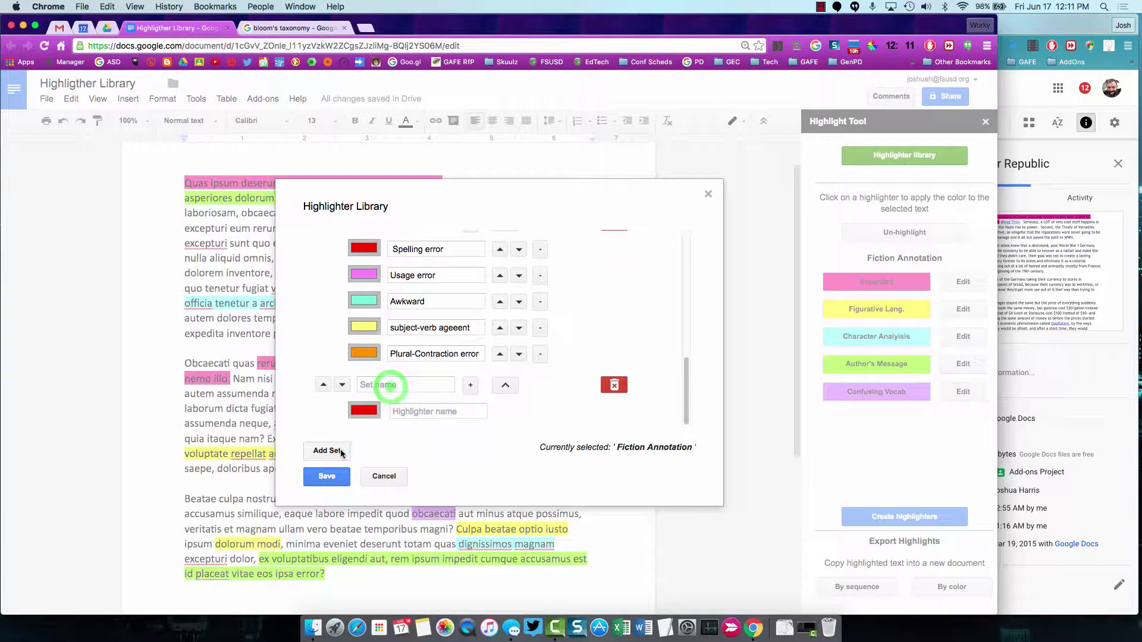
type("Blooms")
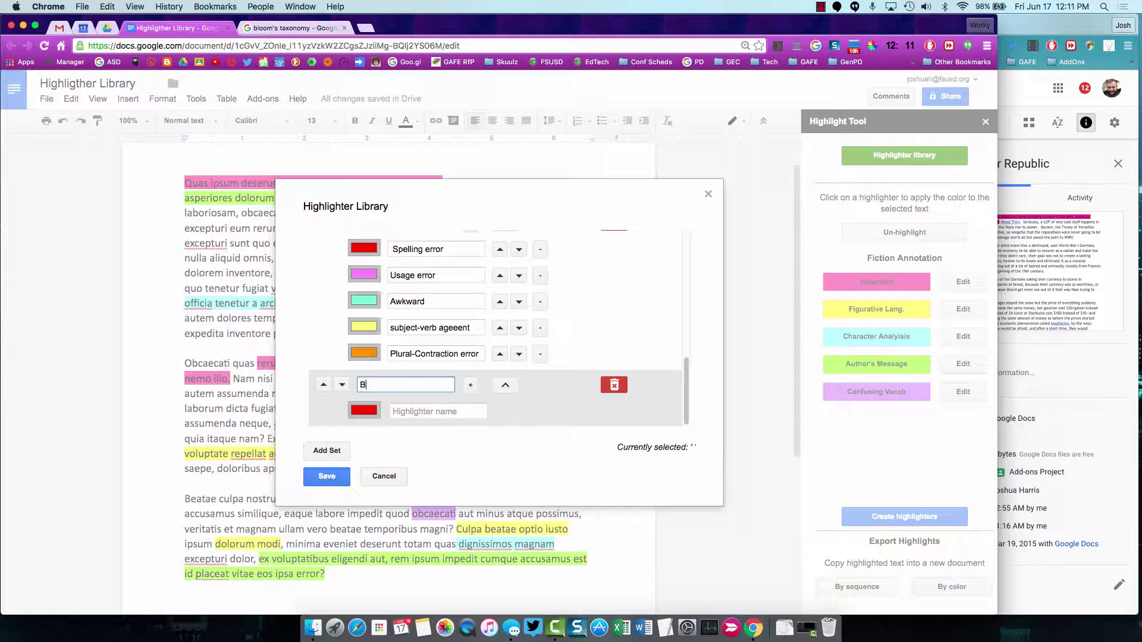
left_click(417, 412)
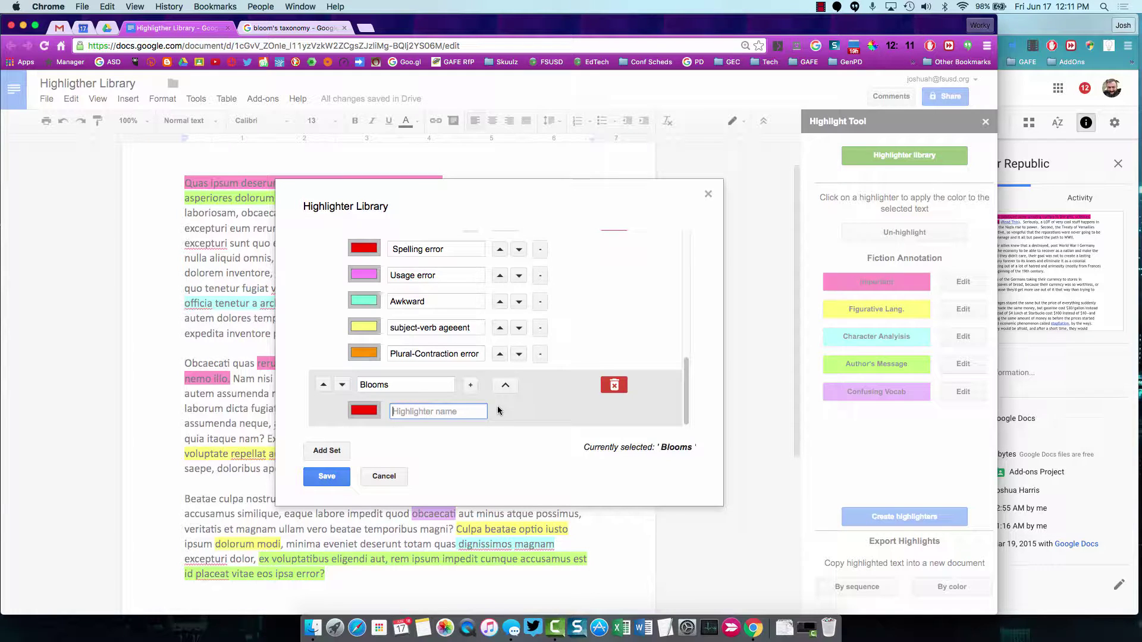
type("Understand")
- Add a yellow Remember highlighter and order it above Understand
left_click(472, 384)
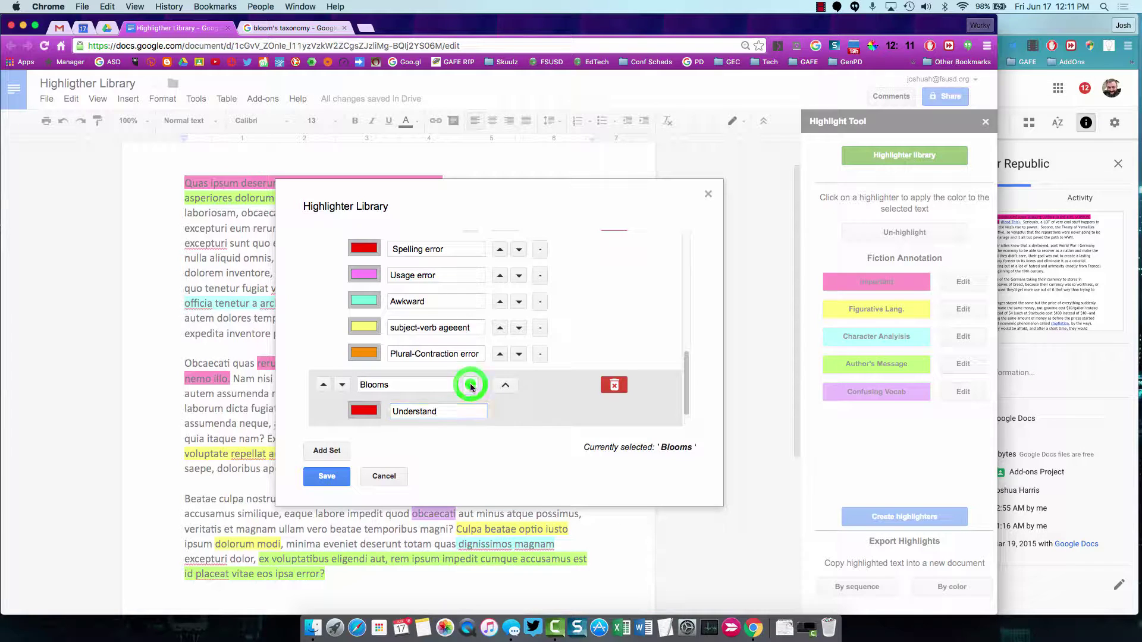
left_click(353, 409)
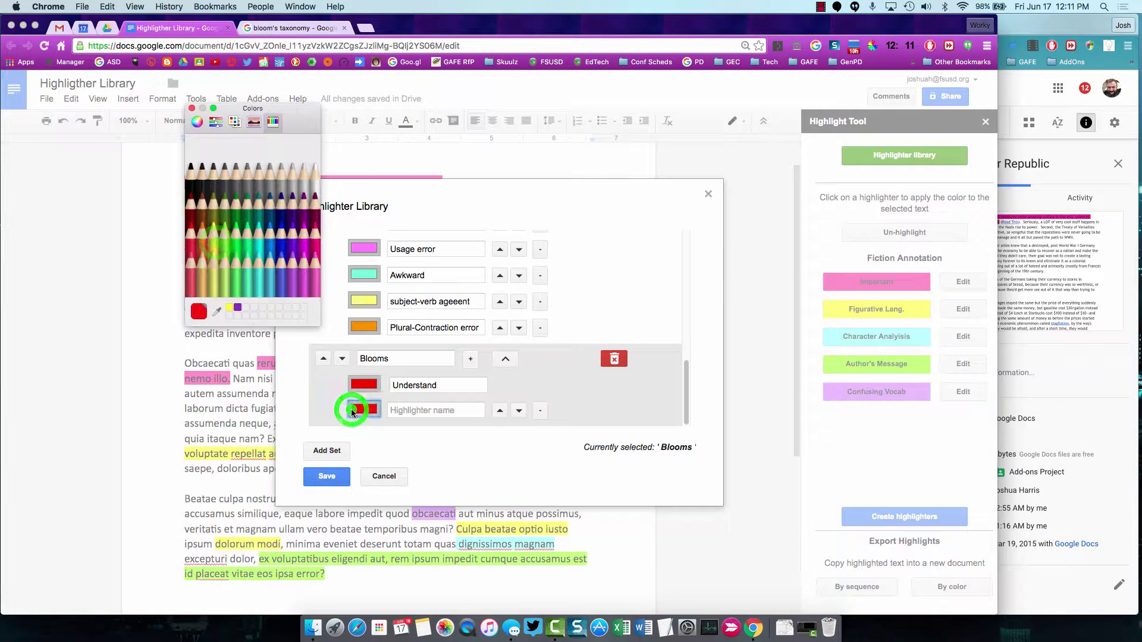
left_click(218, 245)
left_click(191, 107)
left_click(406, 406)
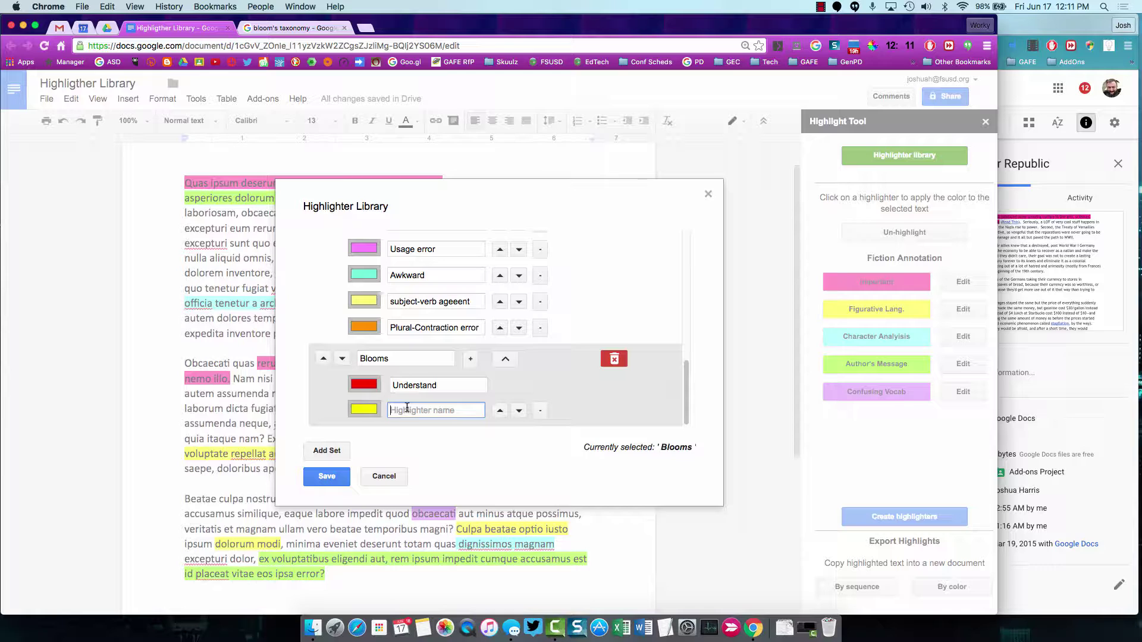
type("Remember")
left_click(499, 412)
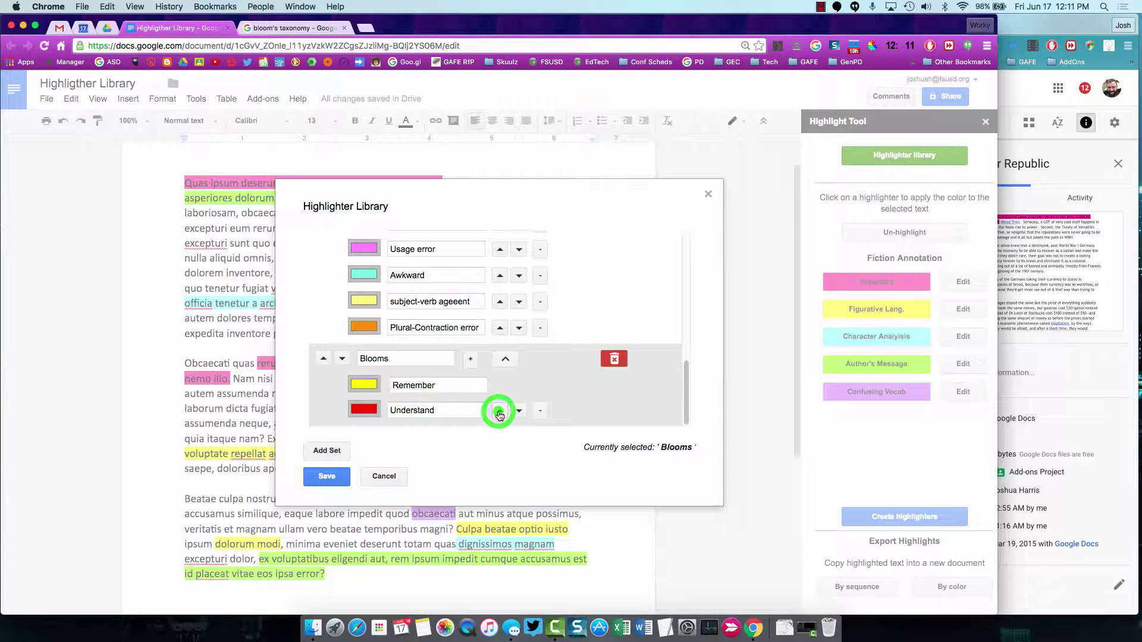
left_click(503, 411)
left_click(501, 413)
left_click(501, 412)
left_click(501, 412)
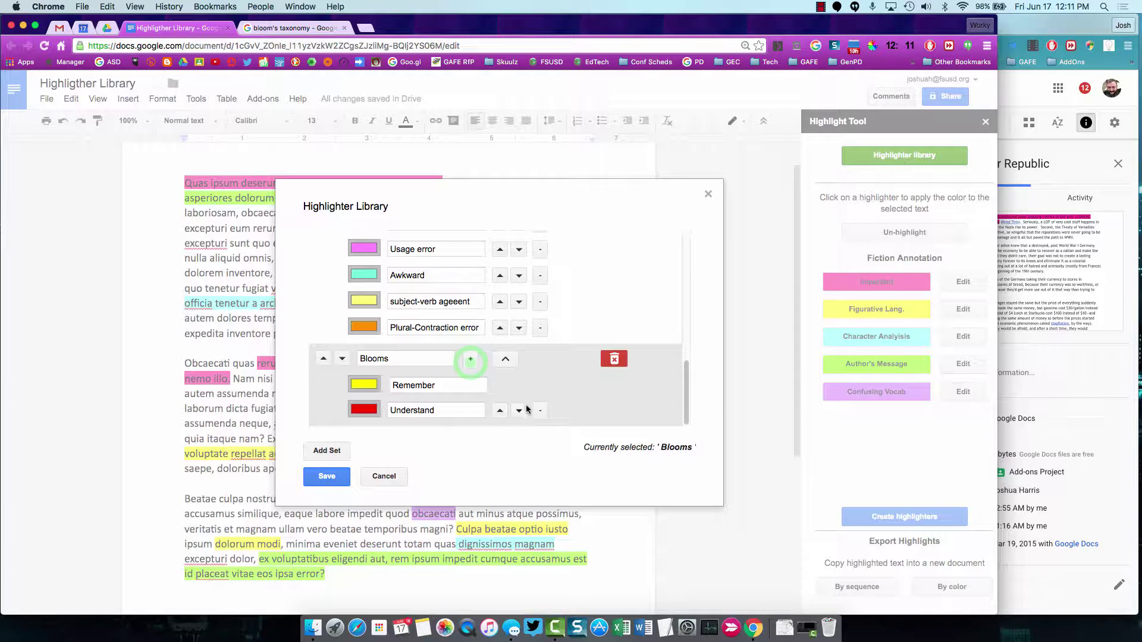
- Add a cyan Apply highlighter from the colour wheel and save the Blooms set
left_click(471, 359)
left_click(373, 408)
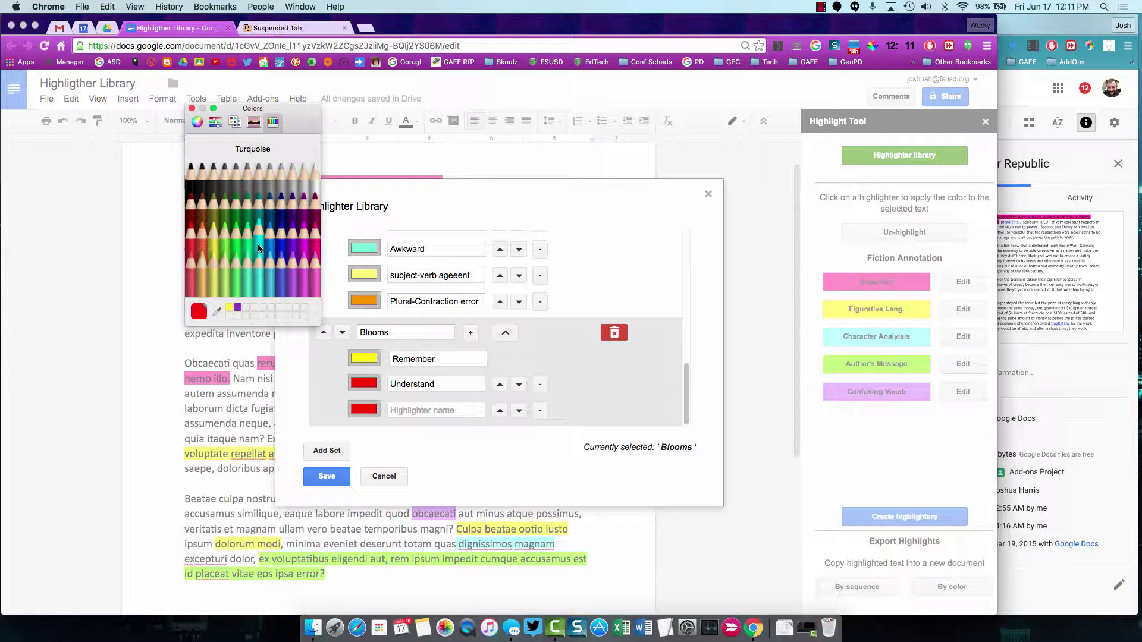
left_click(196, 122)
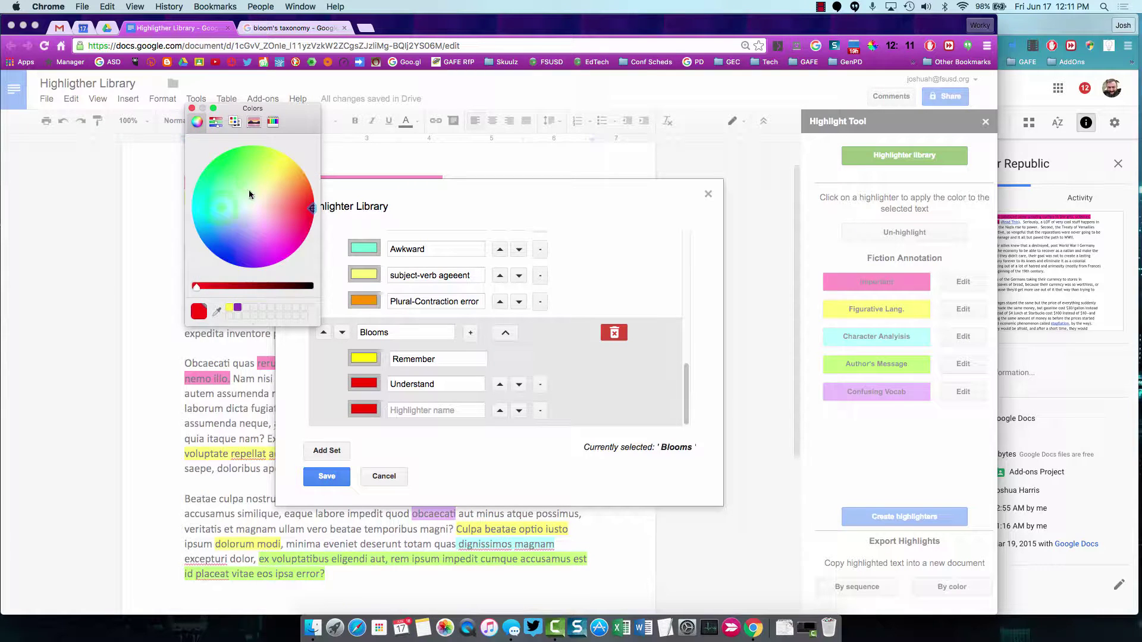
left_click(222, 208)
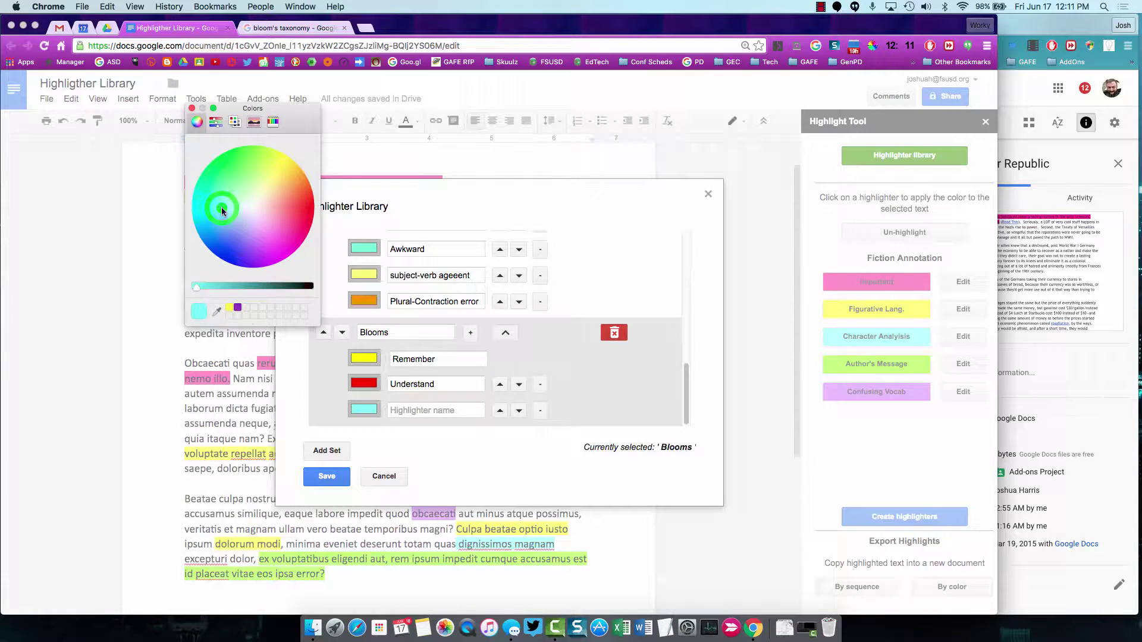
left_click(191, 109)
left_click(400, 414)
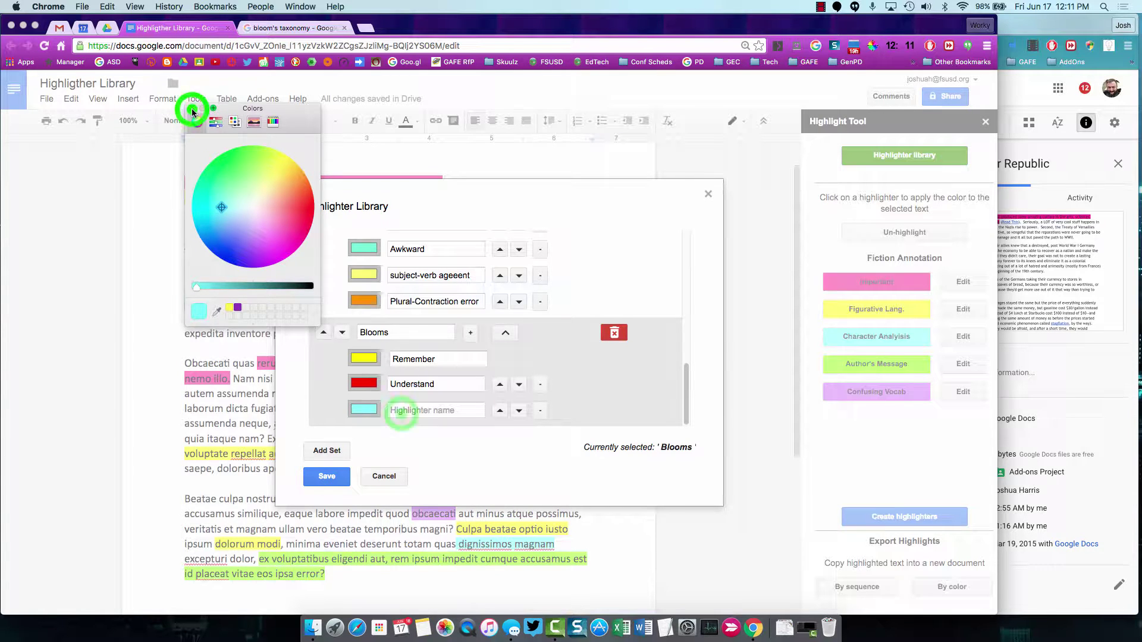
type("Appl")
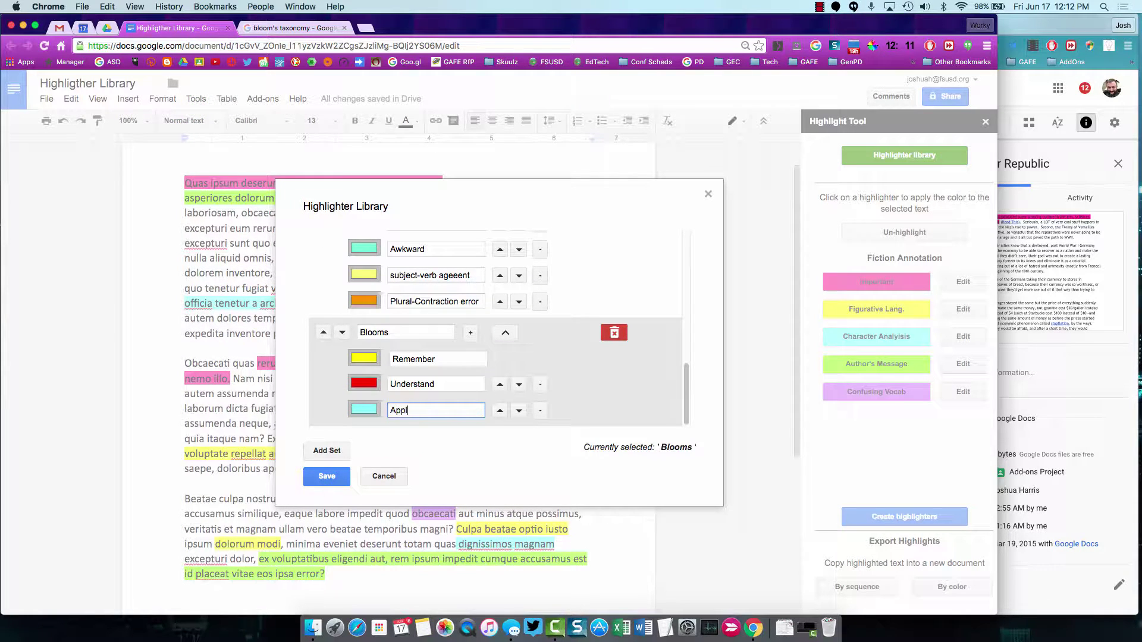
type("y")
left_click(326, 476)
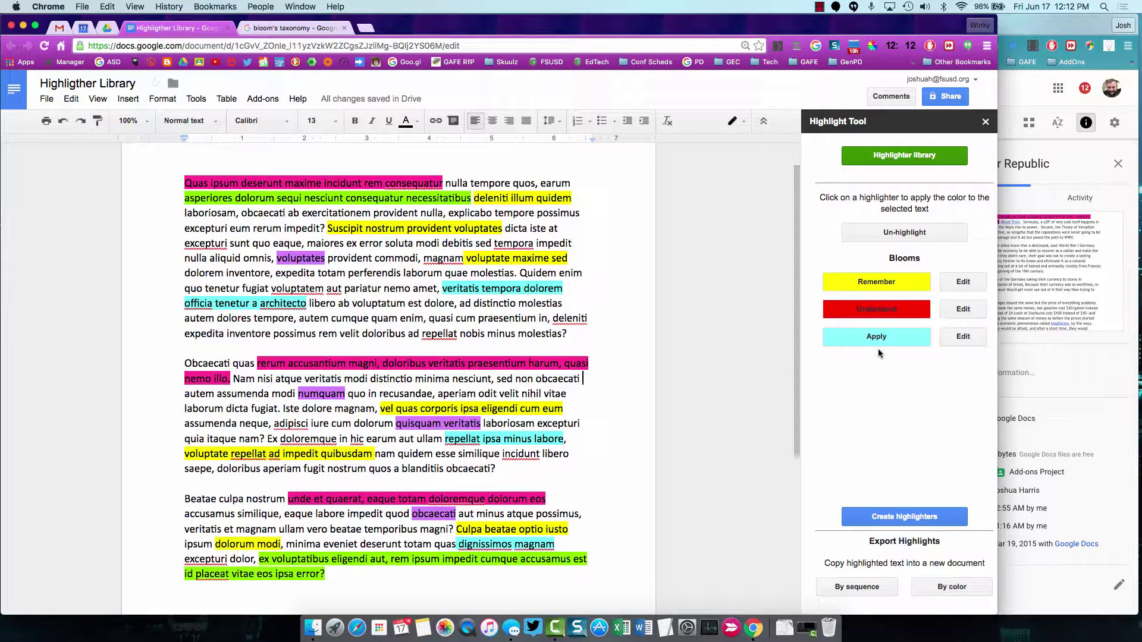
- Create a green highlighter named Analysis, then close the Colors panel
left_click(915, 523)
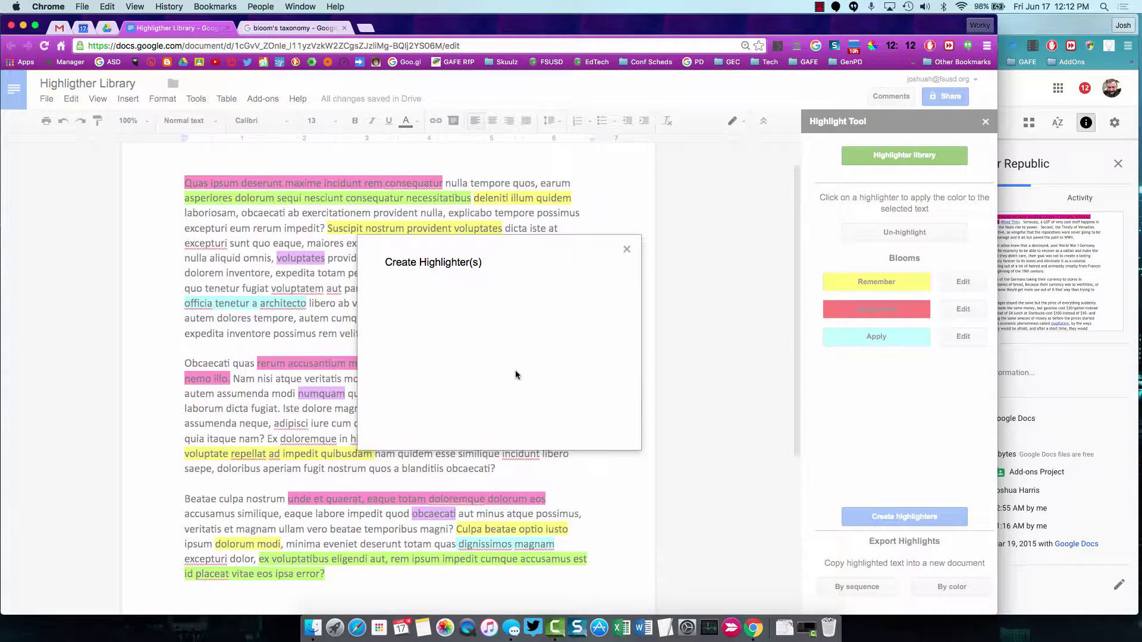
left_click(404, 293)
left_click(225, 158)
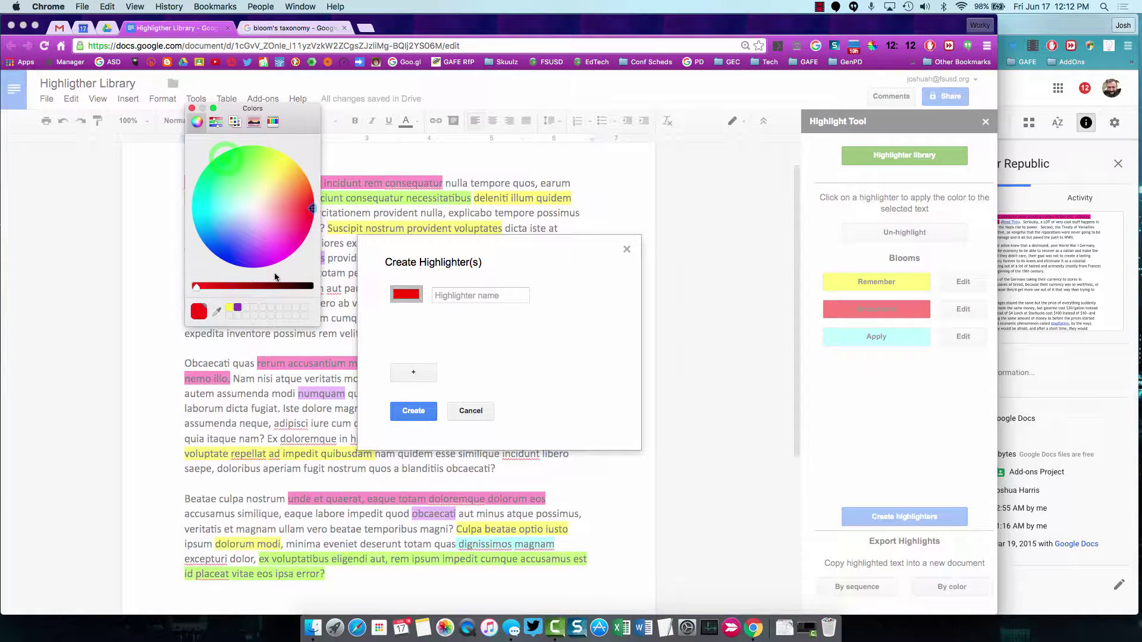
left_click(458, 295)
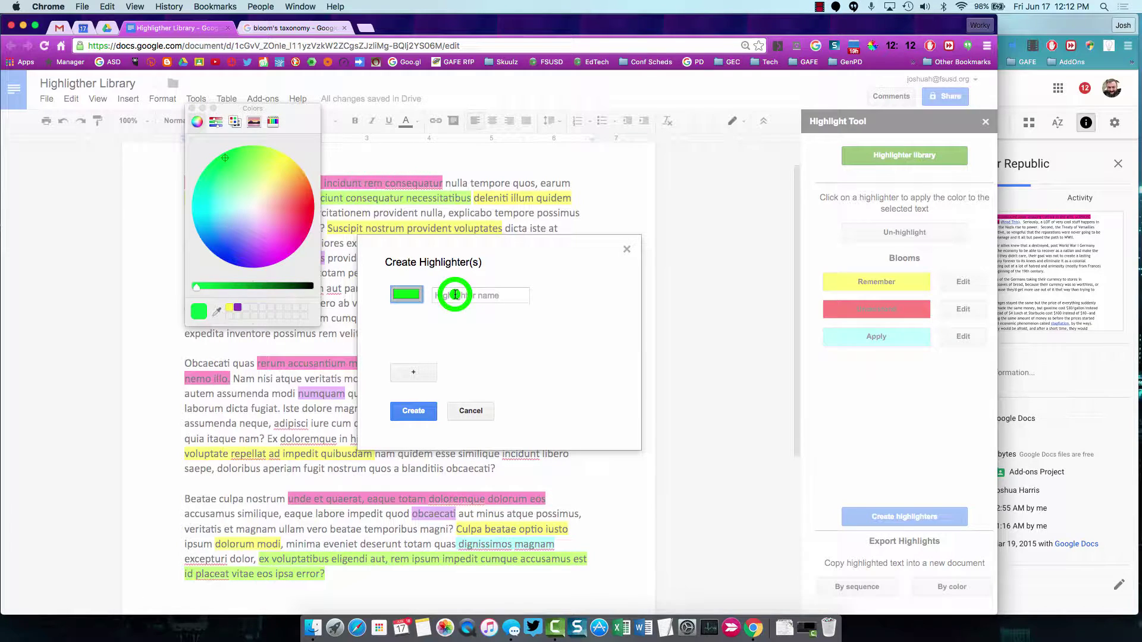
type("Analysis")
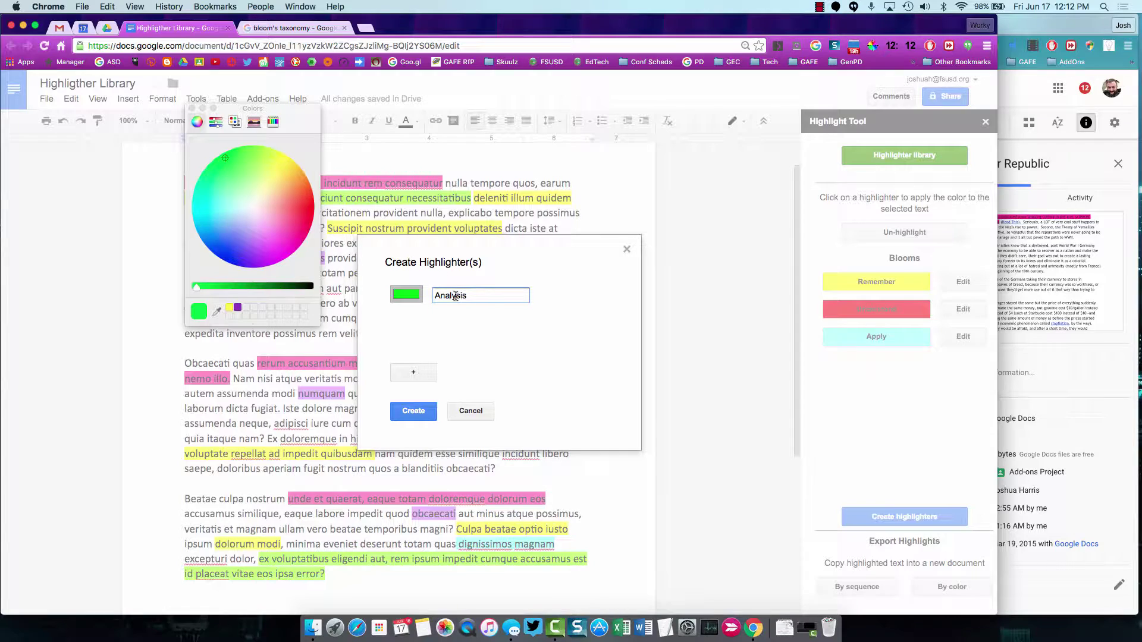
left_click(414, 411)
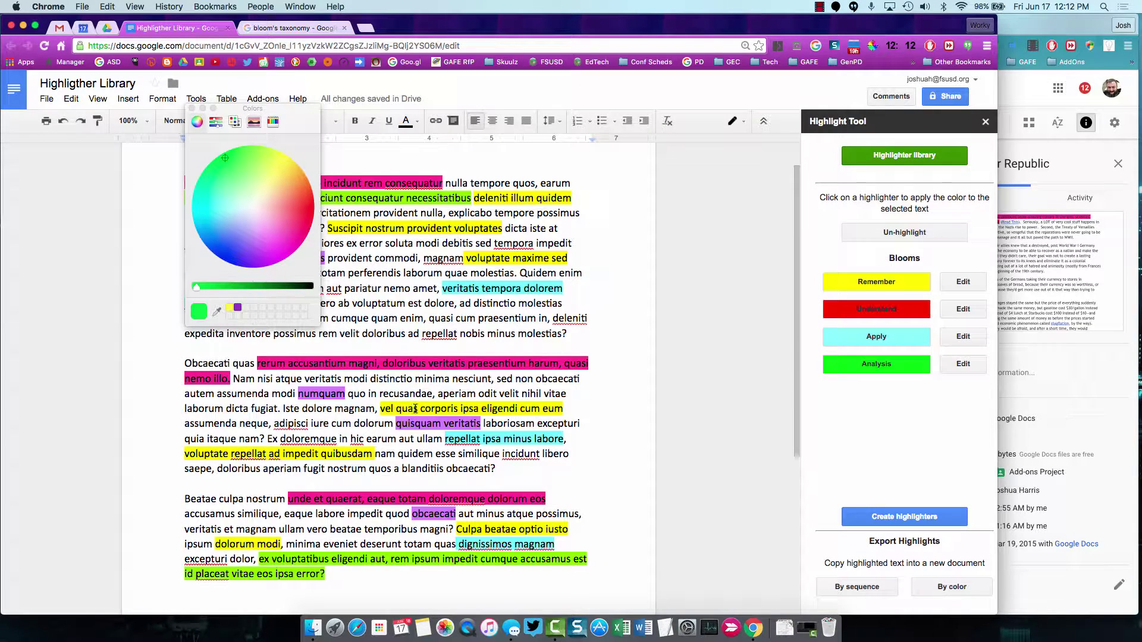
left_click(191, 109)
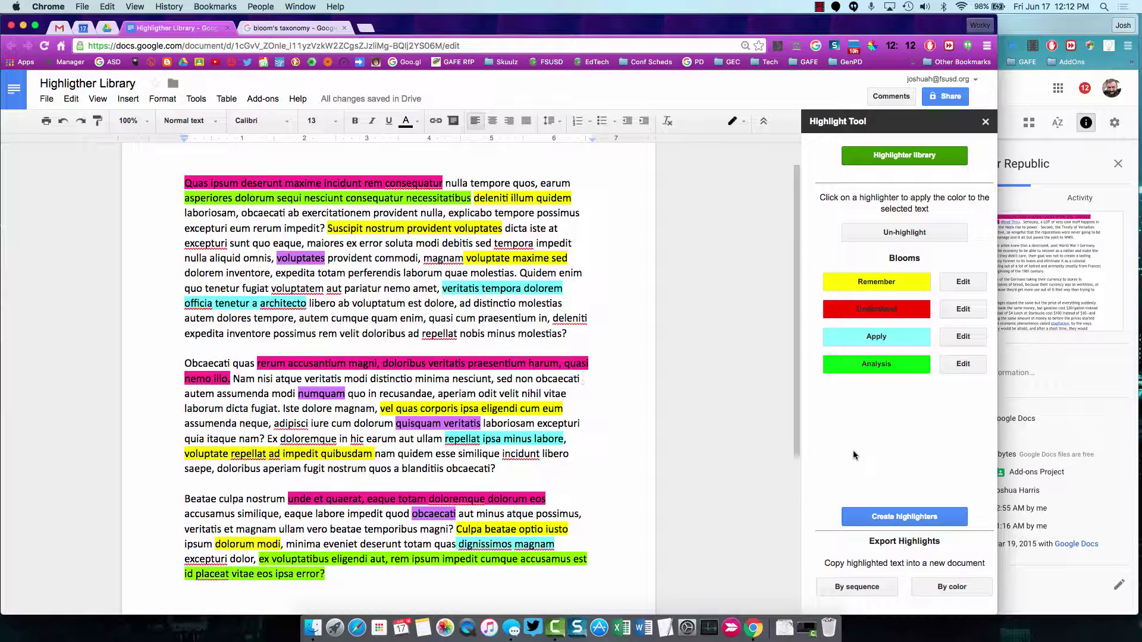
- Reopen the highlighter library, scroll to review the Blooms set, and cancel out
scroll(618, 459, "down", 4)
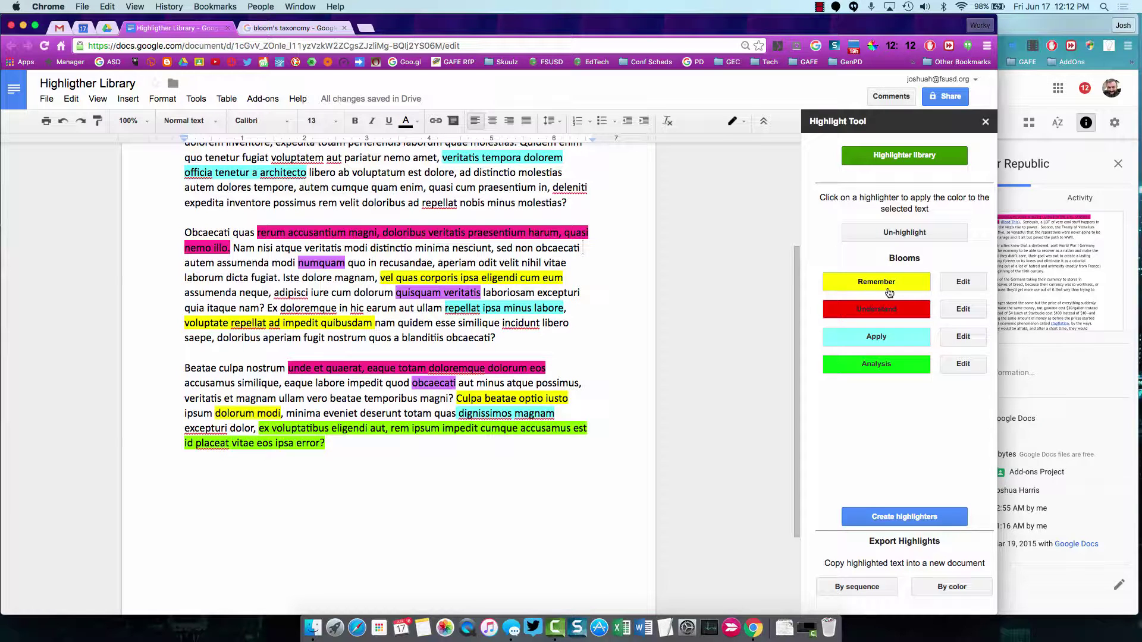
left_click(876, 159)
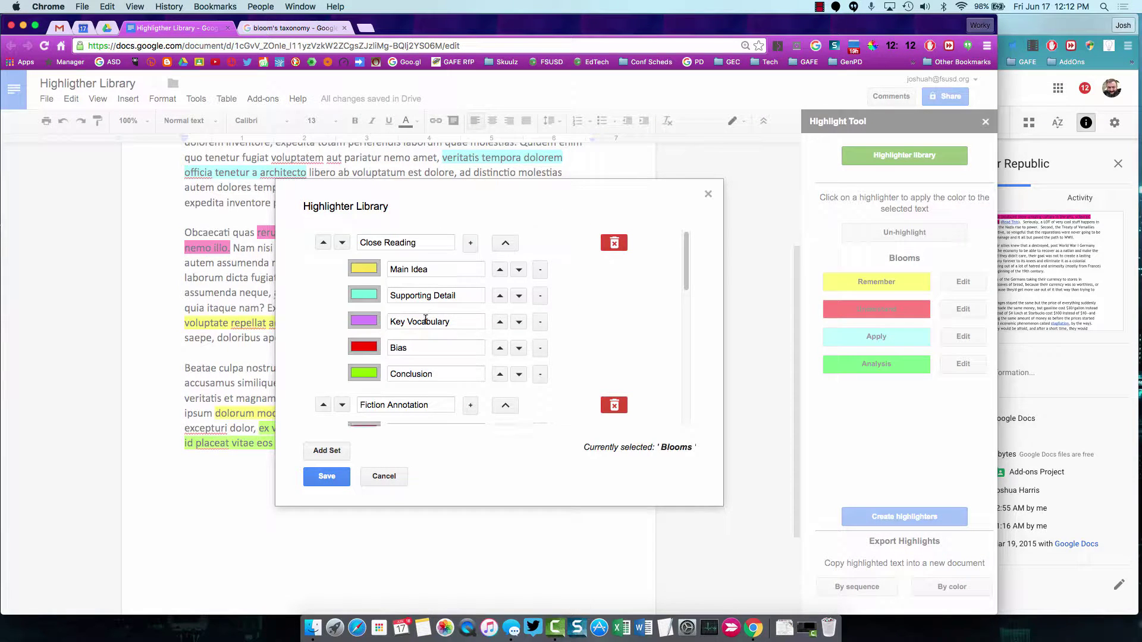
scroll(426, 319, "down", 3)
scroll(400, 239, "up", 3)
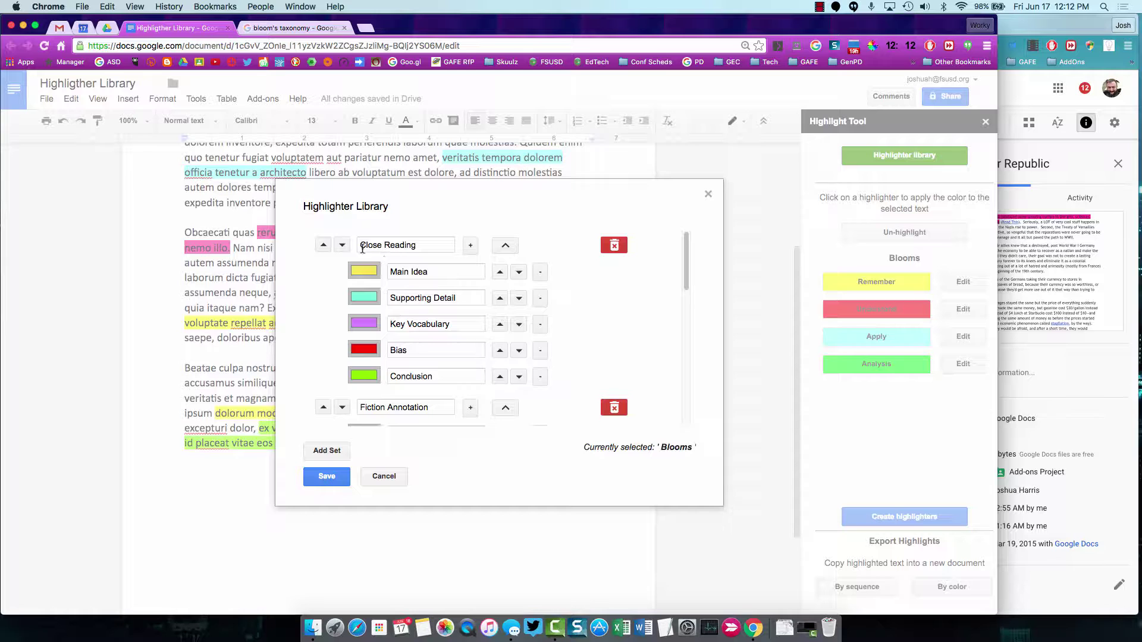
scroll(439, 358, "down", 2)
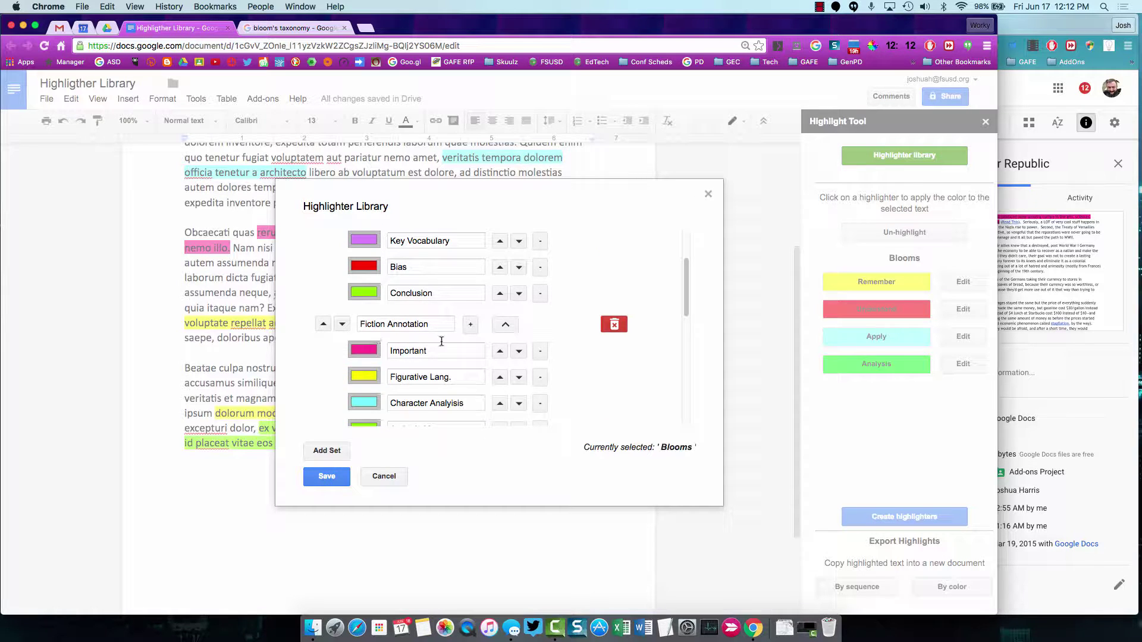
scroll(442, 342, "down", 2)
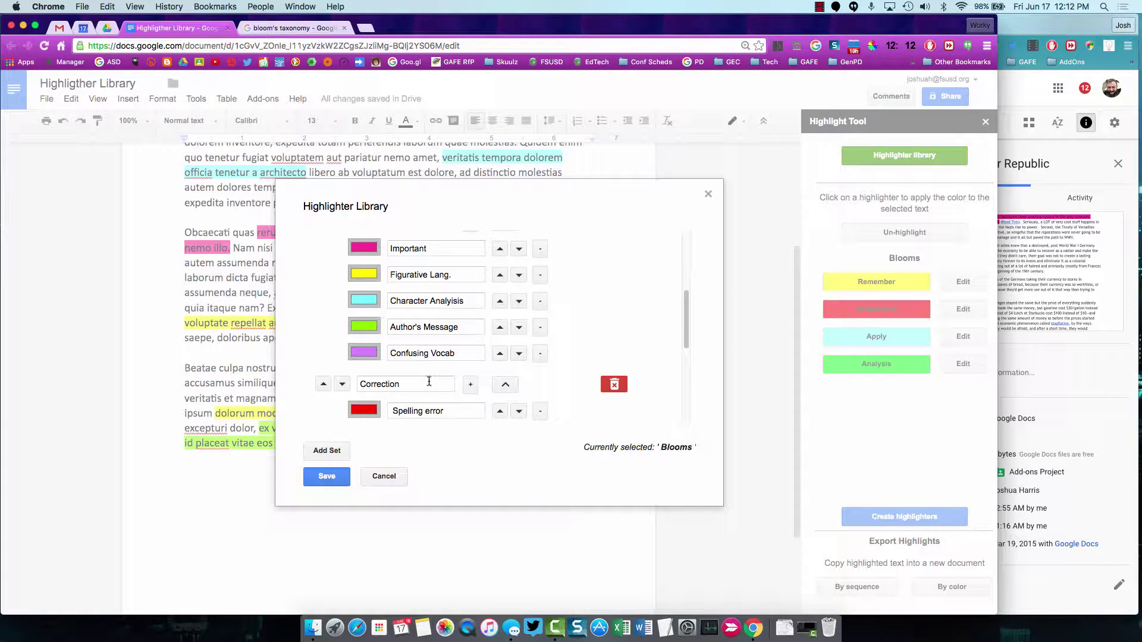
scroll(427, 382, "down", 3)
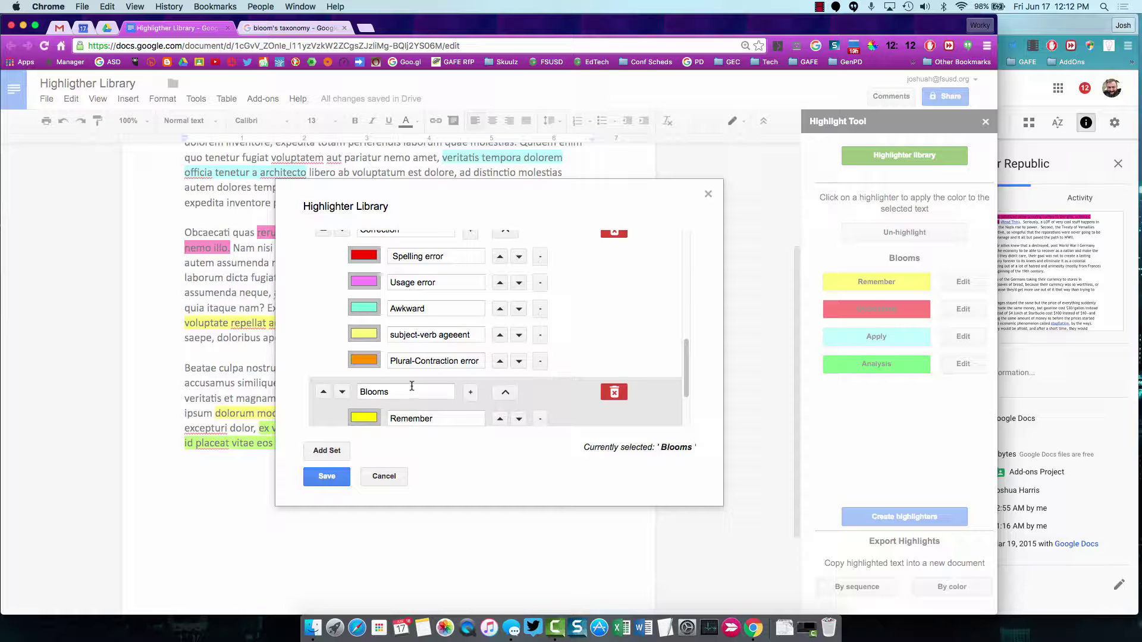
scroll(443, 386, "down", 2)
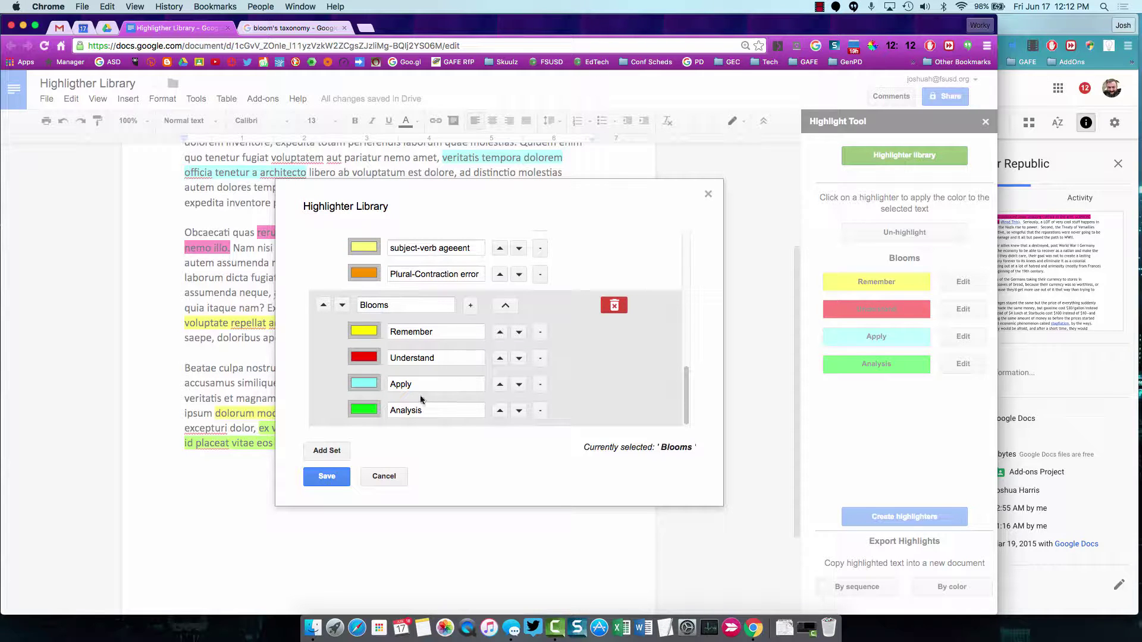
scroll(448, 367, "up", 5)
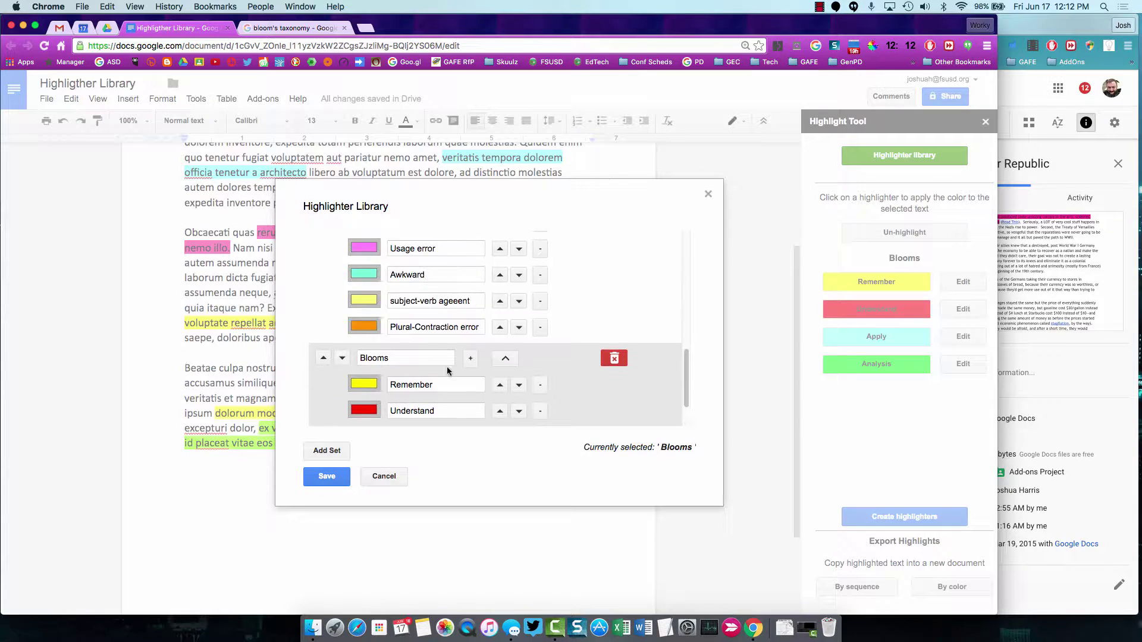
scroll(450, 371, "down", 4)
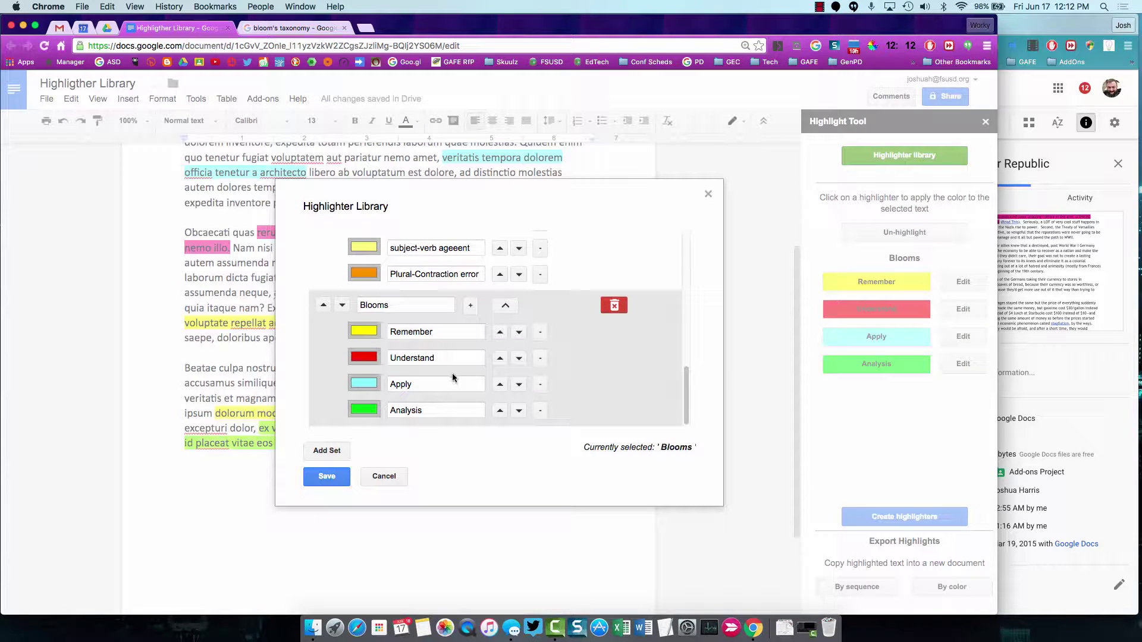
left_click(383, 476)
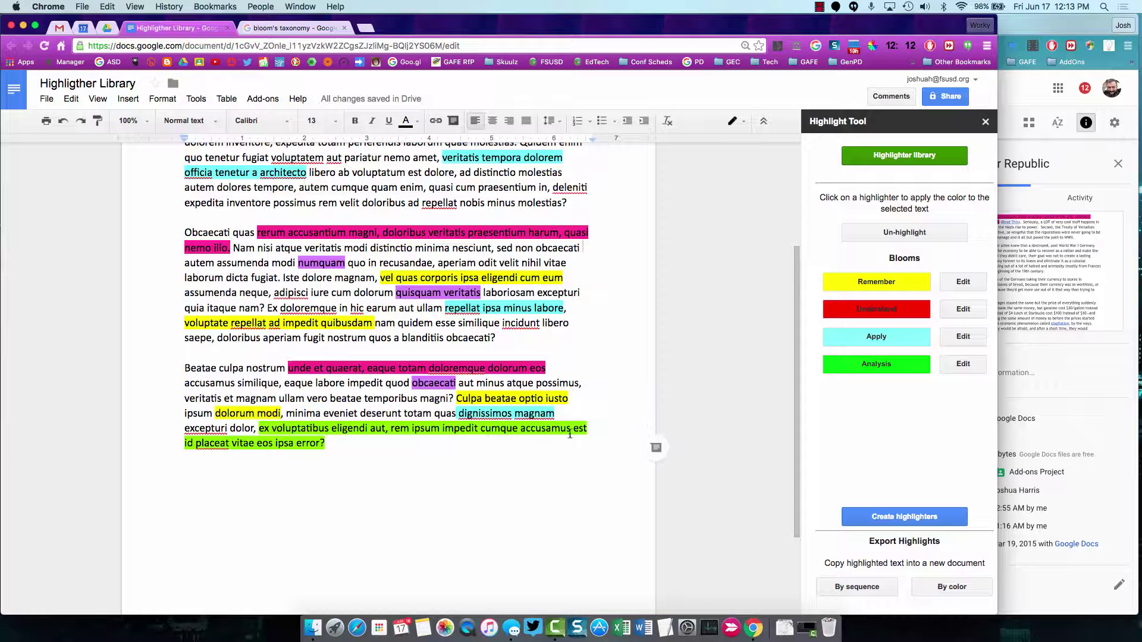
- Insert the Blooms highlighter values via Highlight Tool > Share Highlighters
scroll(511, 446, "up", 5)
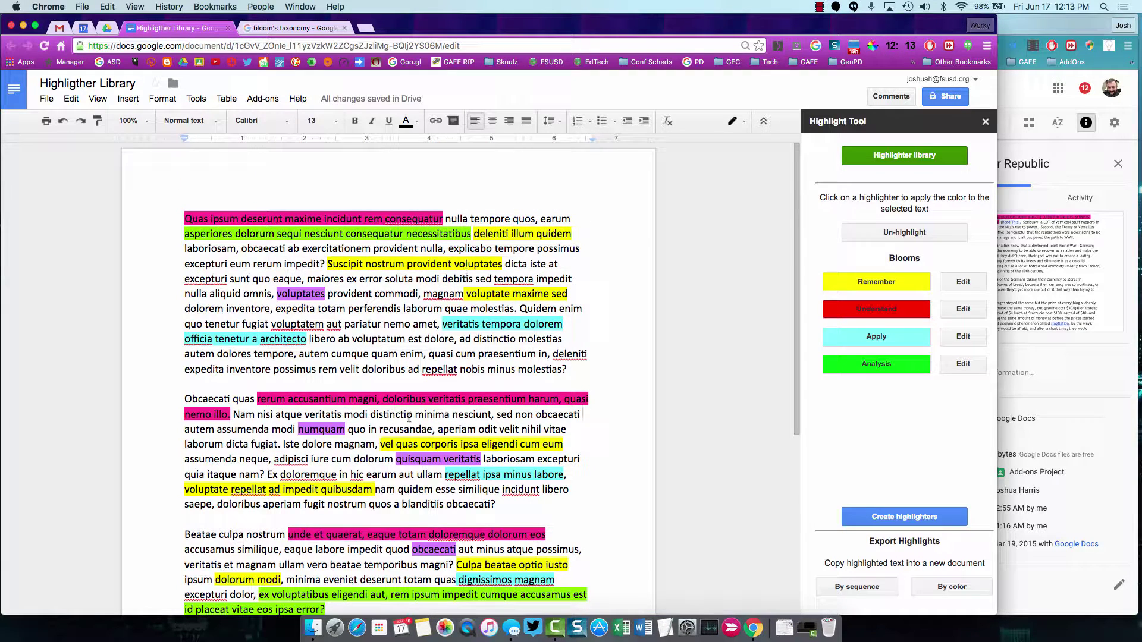
scroll(408, 417, "down", 8)
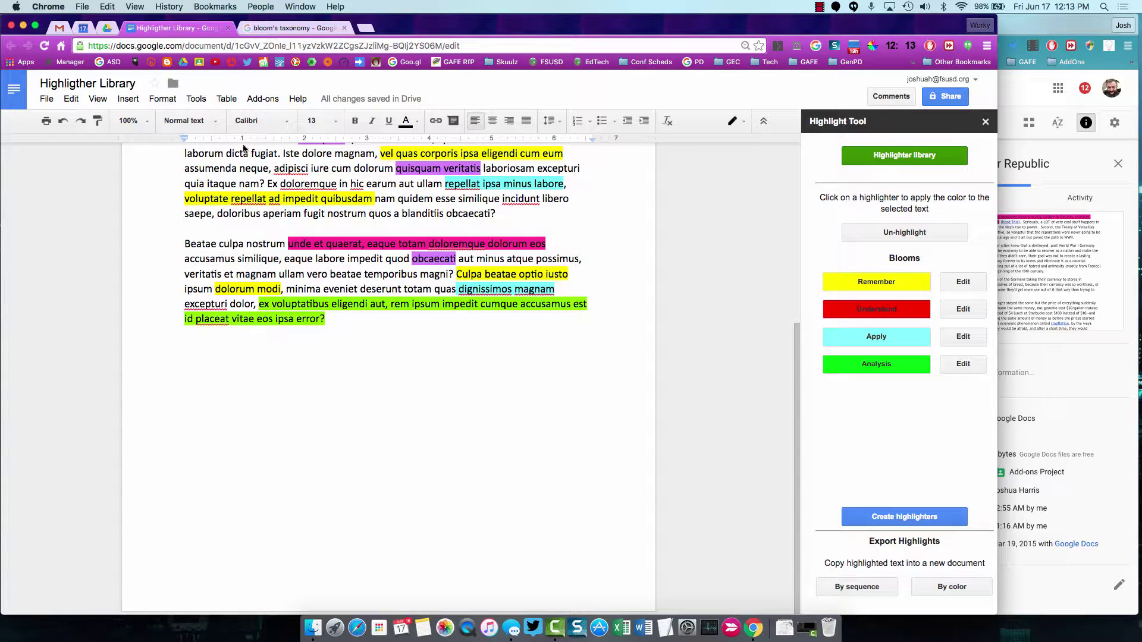
left_click(262, 99)
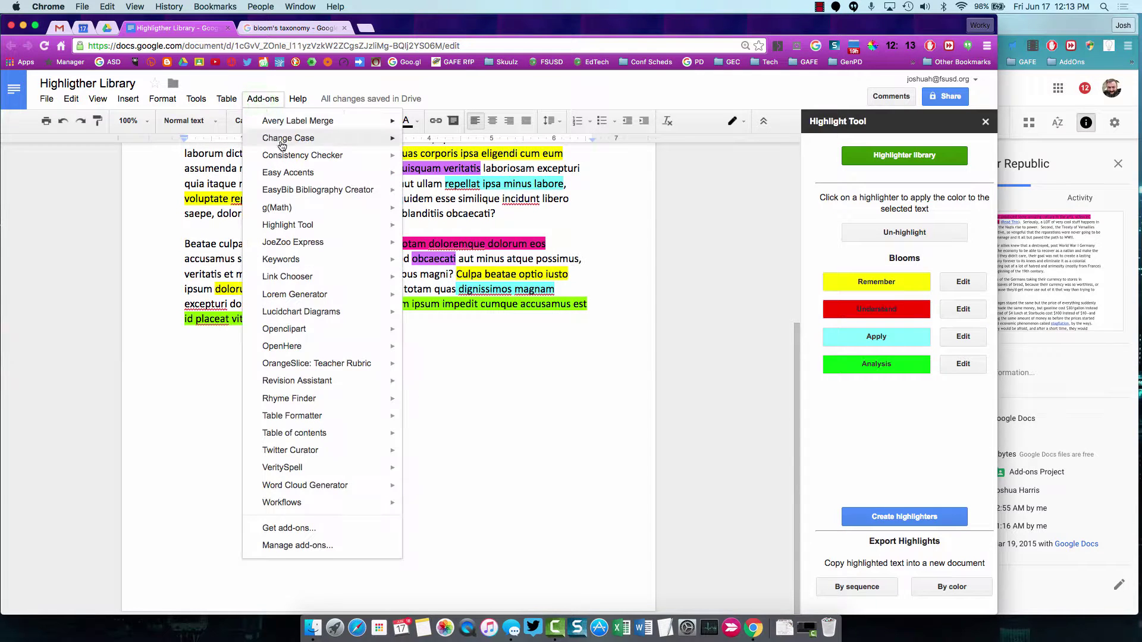
mouse_move(318, 204)
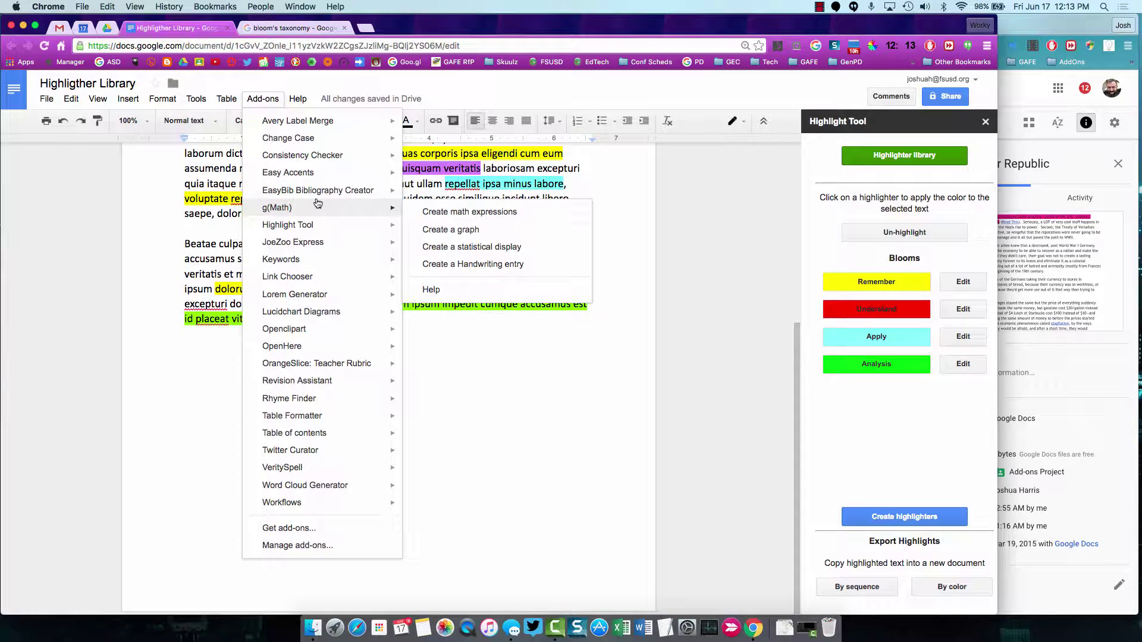
mouse_move(357, 225)
left_click(422, 275)
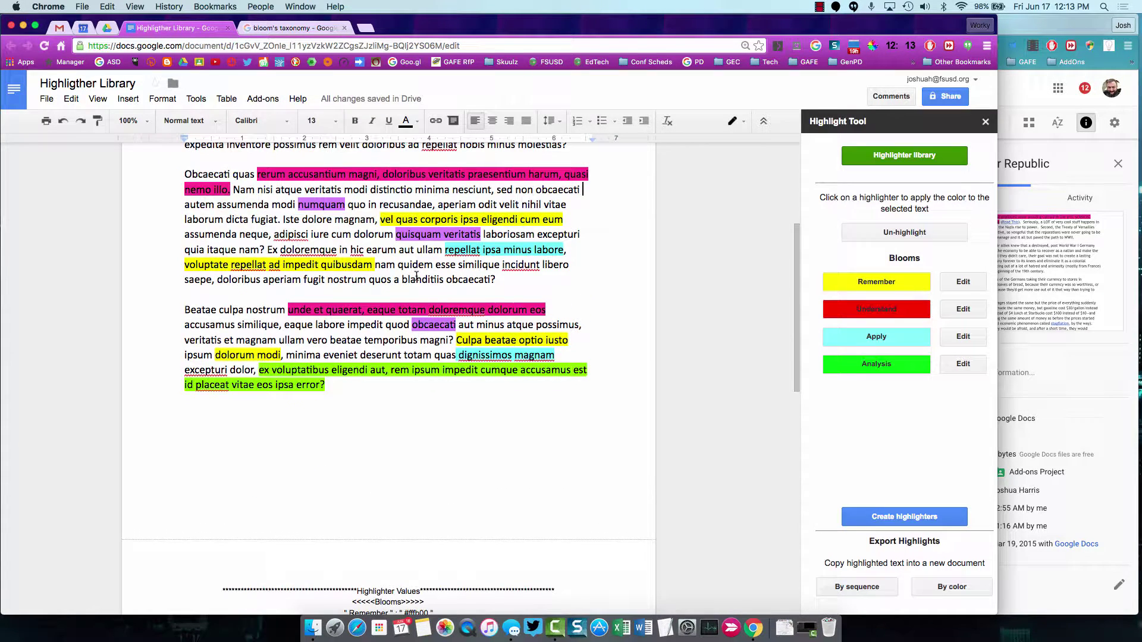
- Check the inserted values block, then dismiss the add-on menus
scroll(420, 366, "down", 3)
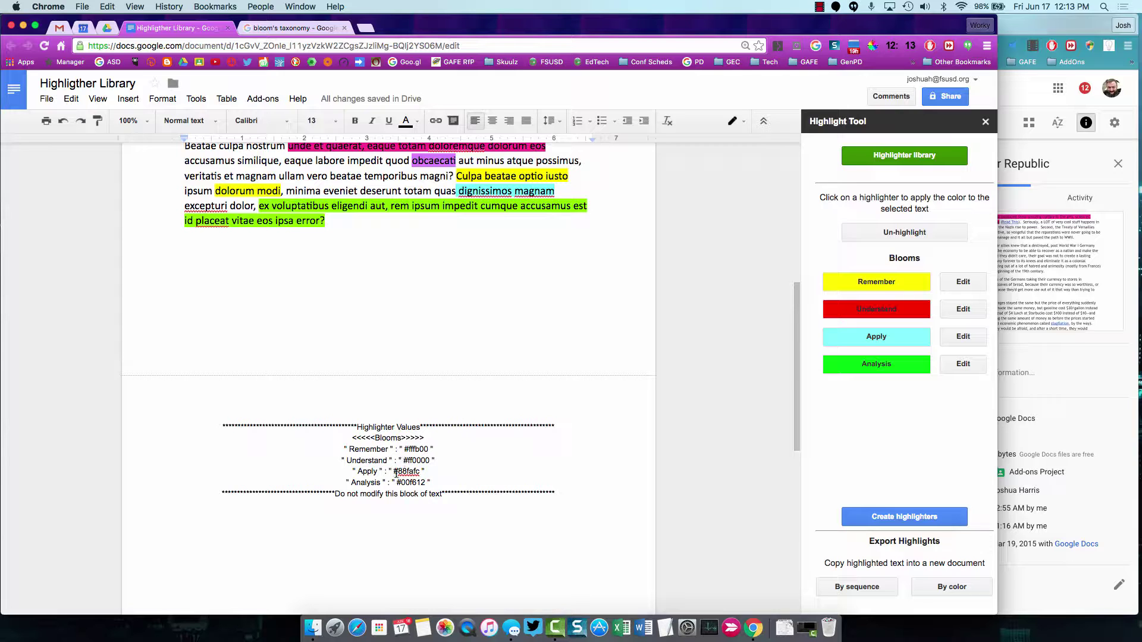
left_click(256, 99)
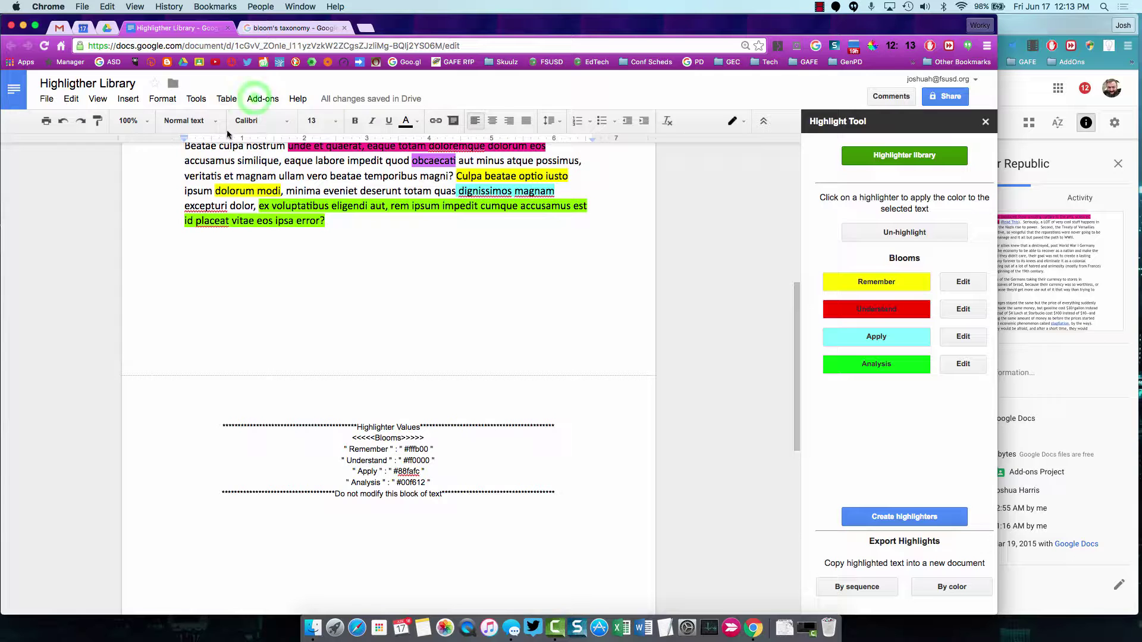
mouse_move(324, 226)
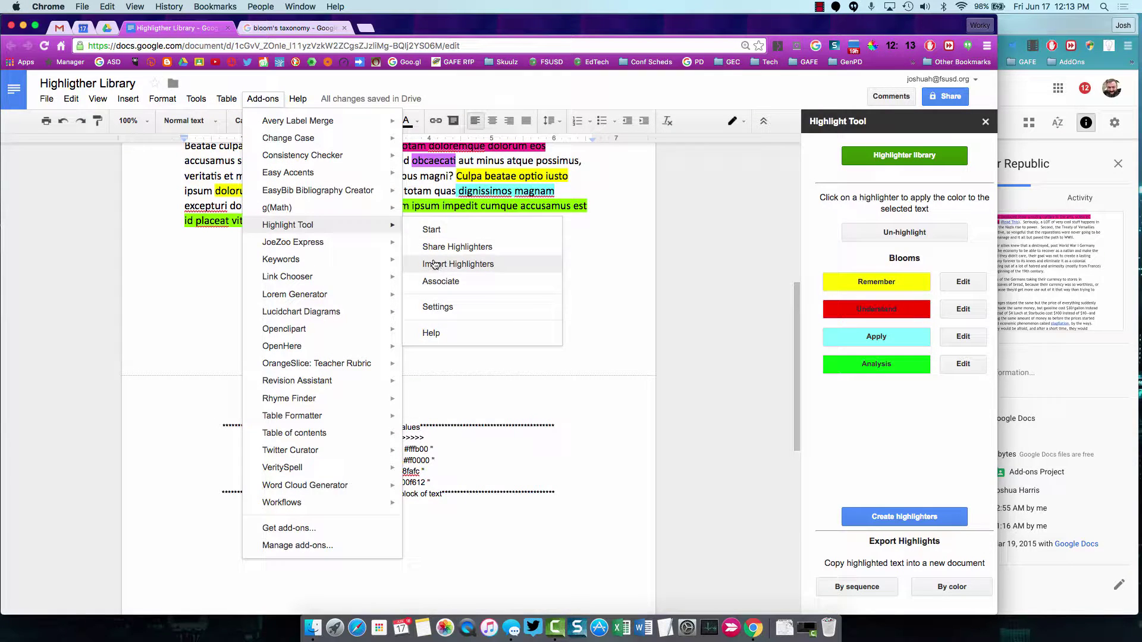
left_click(470, 456)
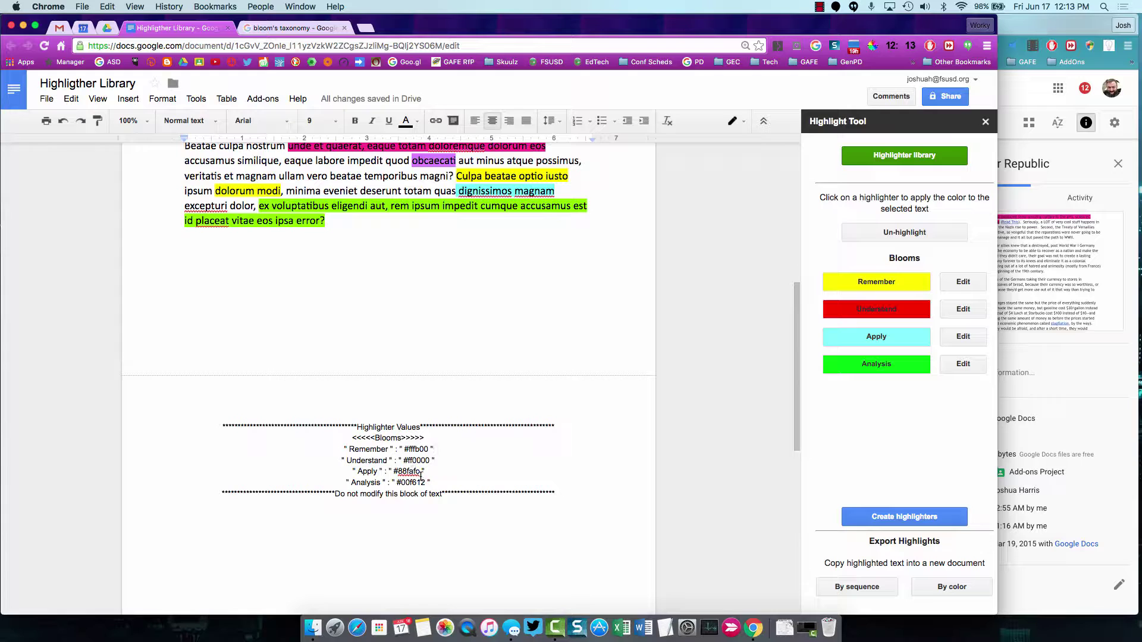
- Generate the Highlighter Key Template document from the Highlight Tool add-on menu
scroll(478, 405, "up", 7)
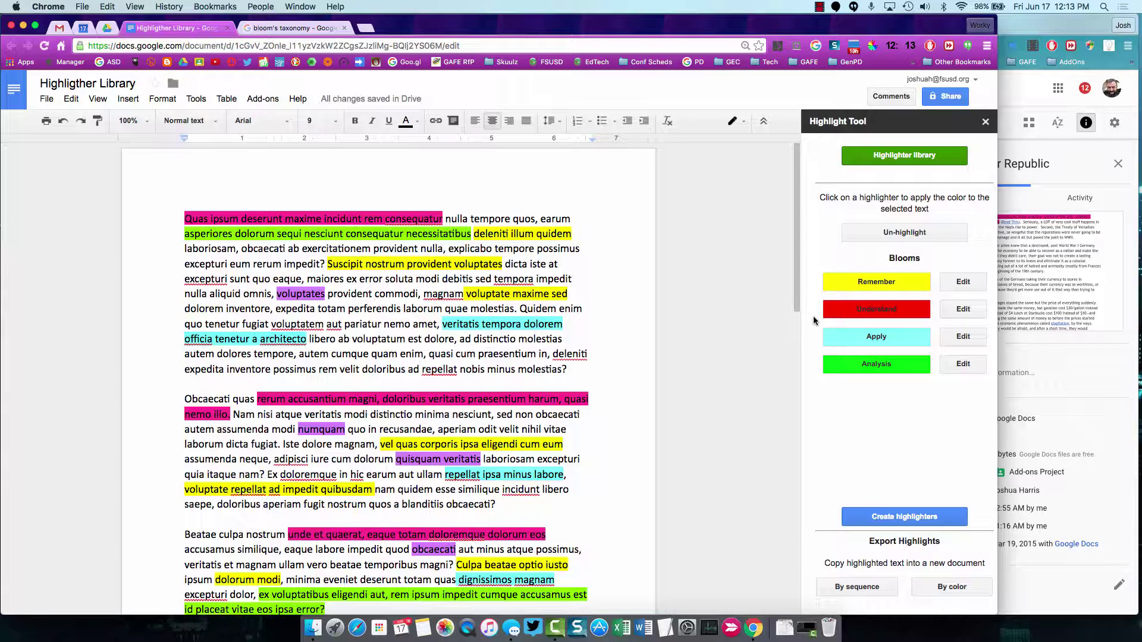
left_click(257, 99)
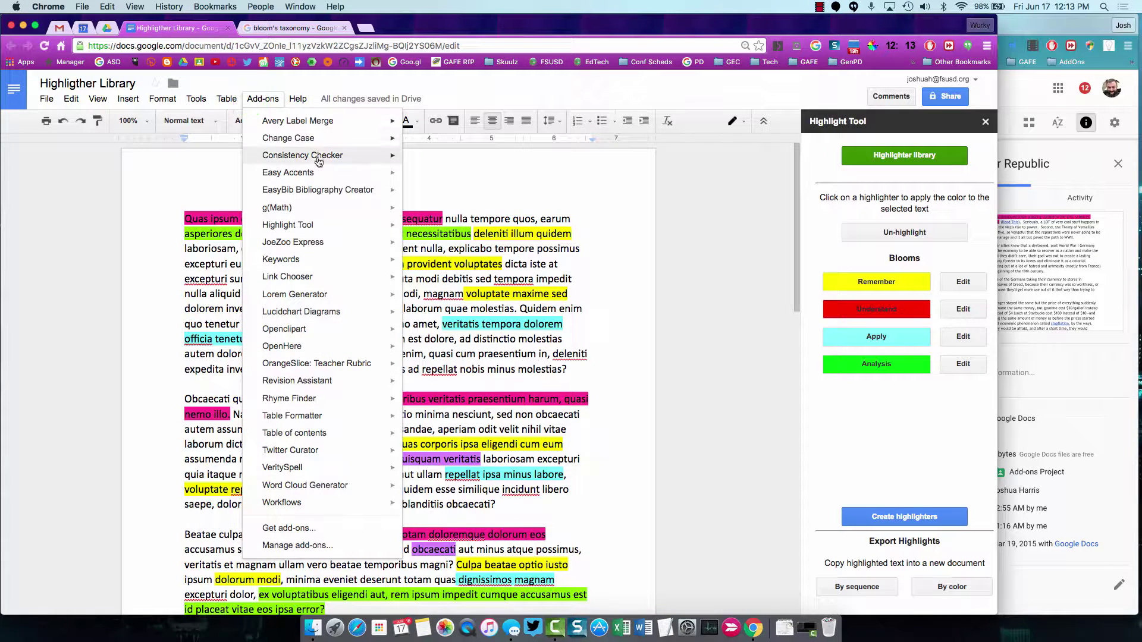
mouse_move(326, 226)
left_click(433, 245)
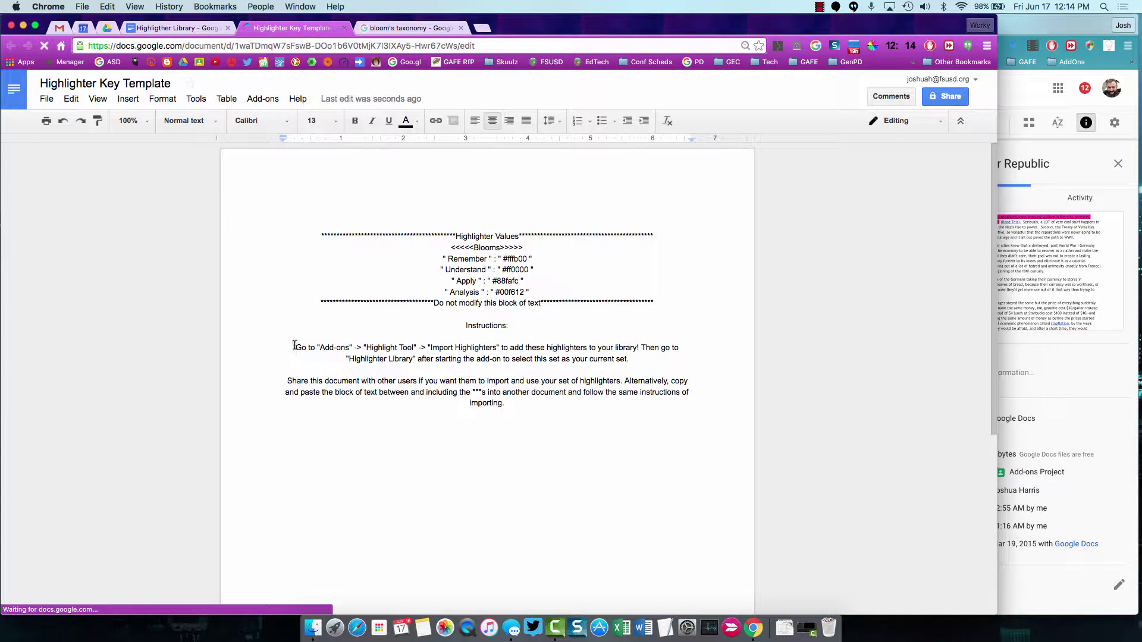
- Set the selected instruction paragraphs to 24 pt font size
left_click(291, 348)
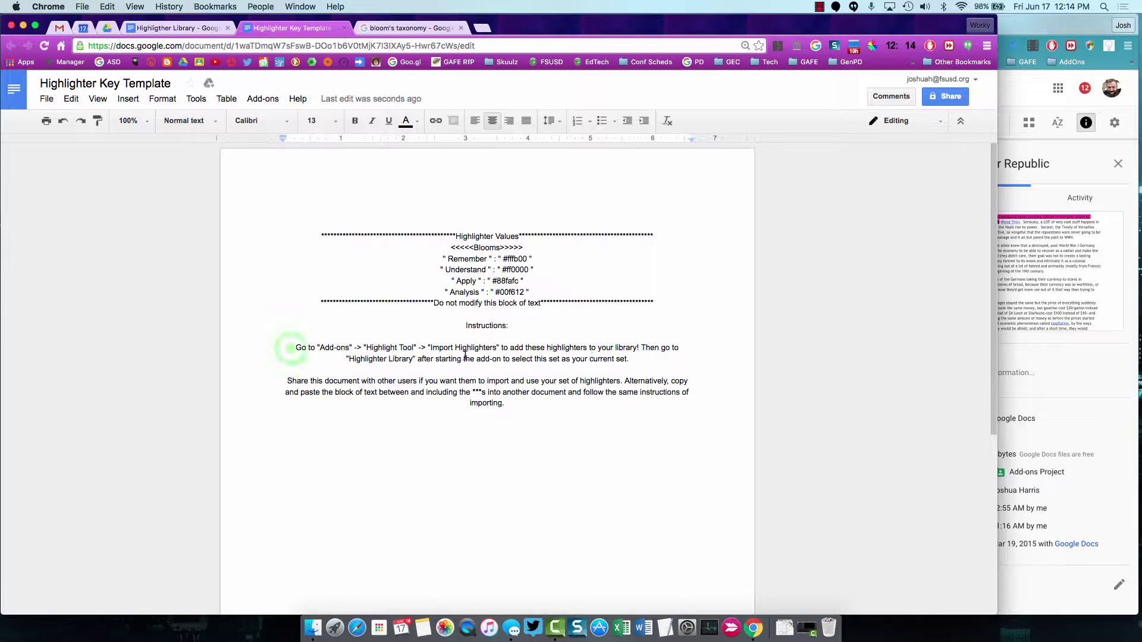
left_click_drag(354, 341, 530, 403)
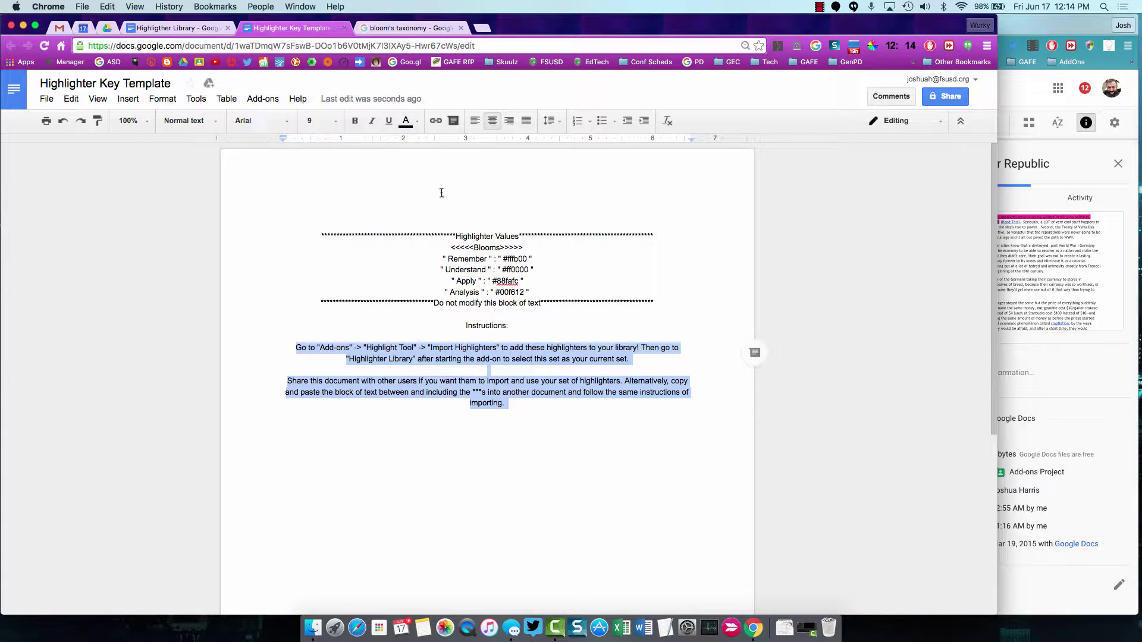
left_click(334, 120)
left_click(322, 257)
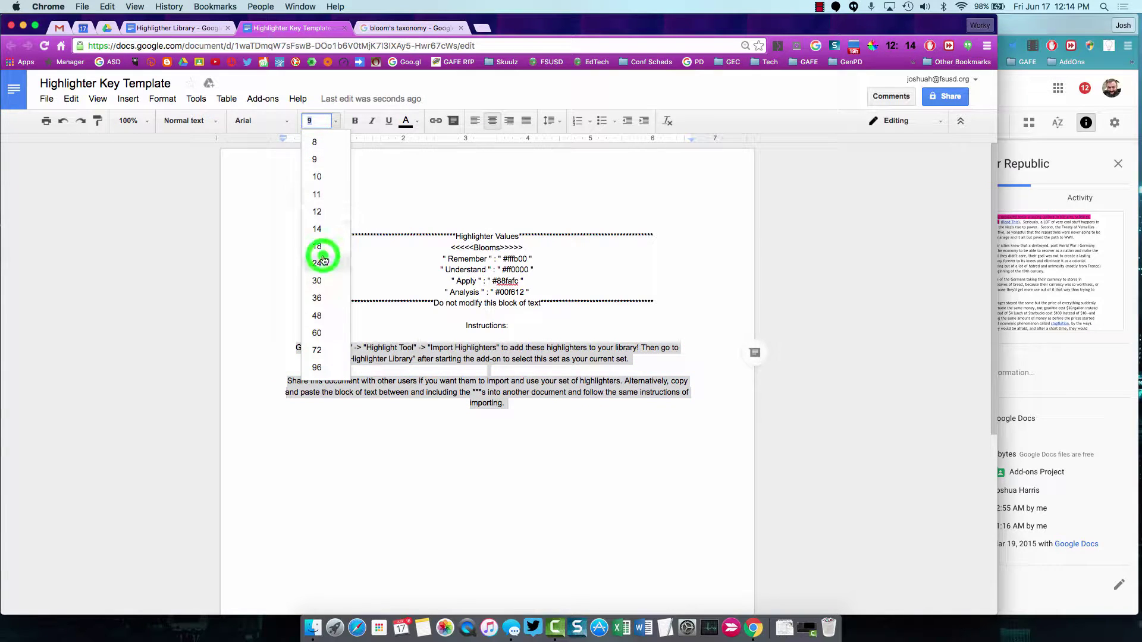
scroll(323, 263, "down", 5)
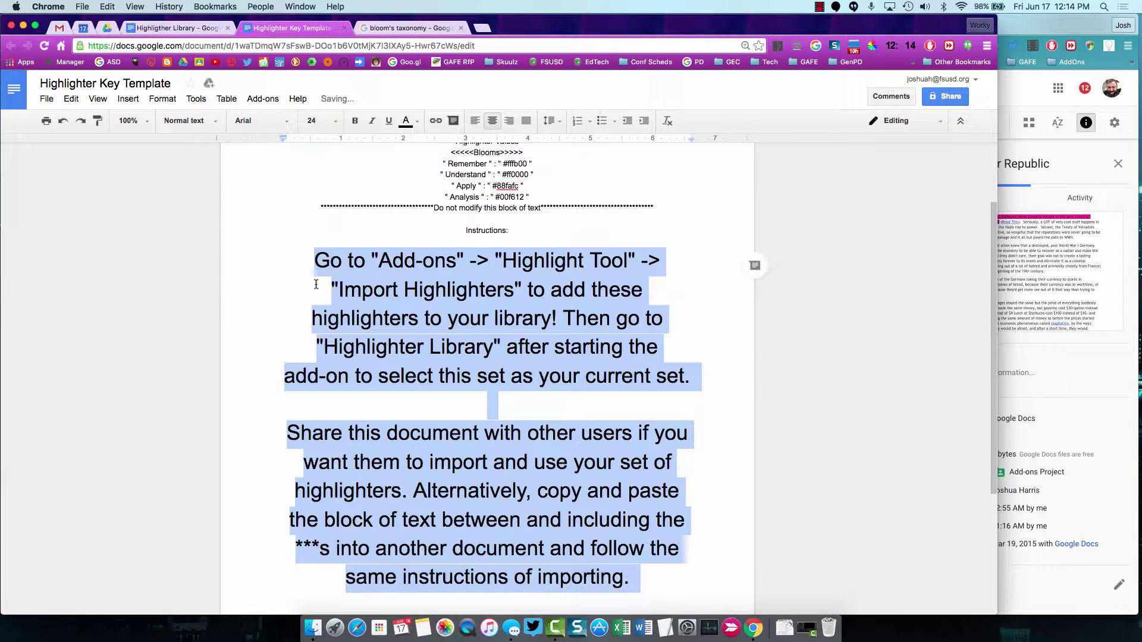
left_click(447, 377)
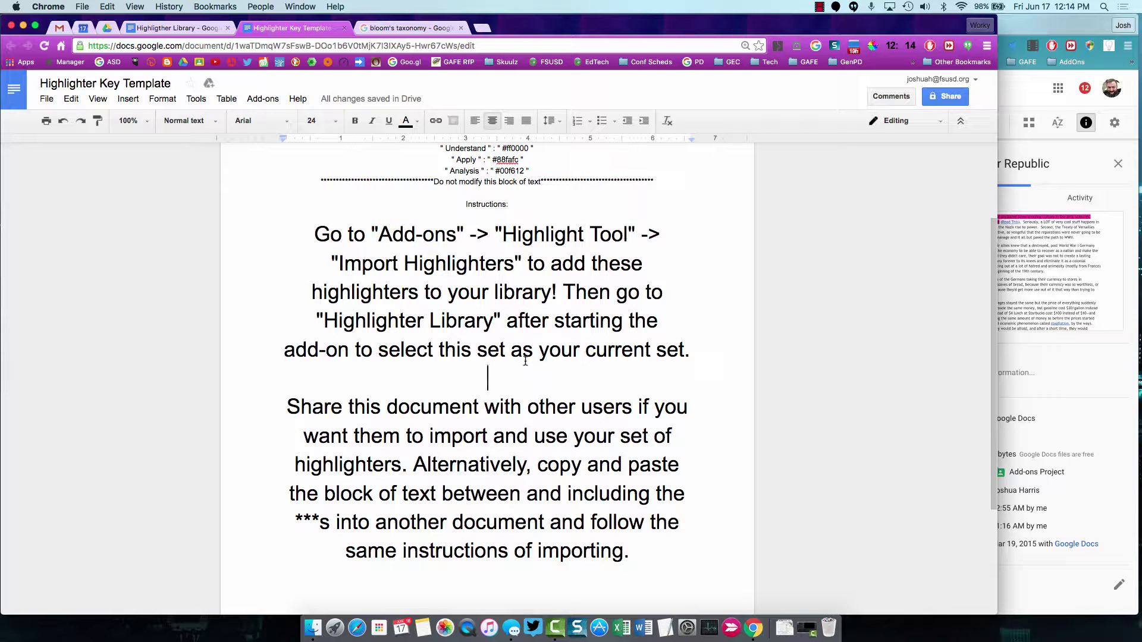
- Select the second instruction paragraph, then clear the selection at the top of the page
left_click_drag(287, 408, 670, 553)
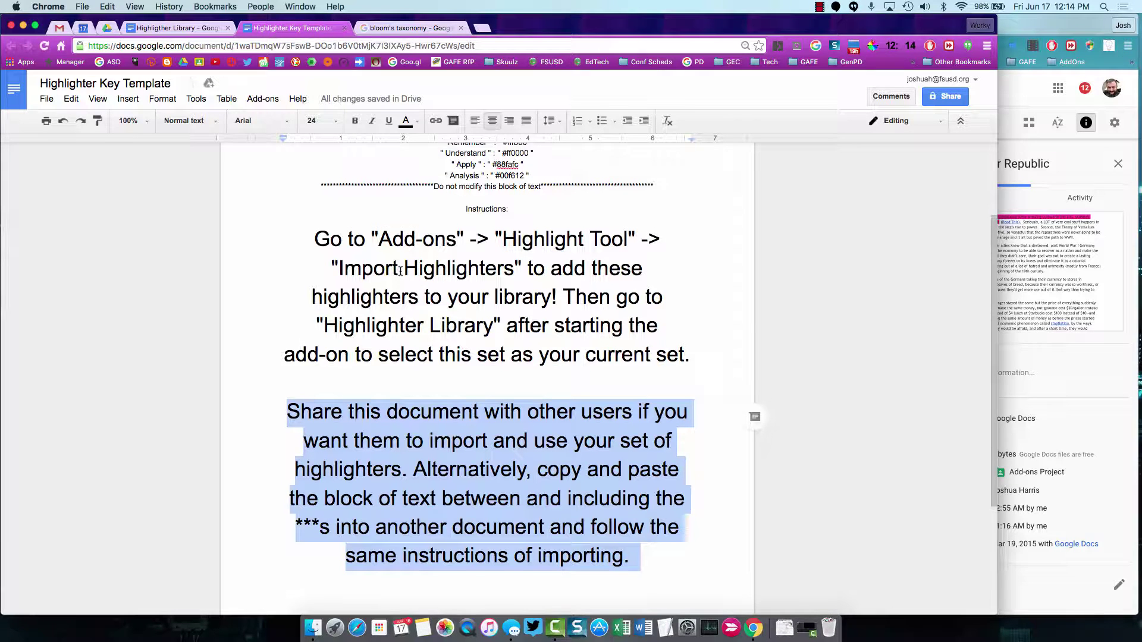
scroll(405, 262, "up", 3)
left_click(270, 99)
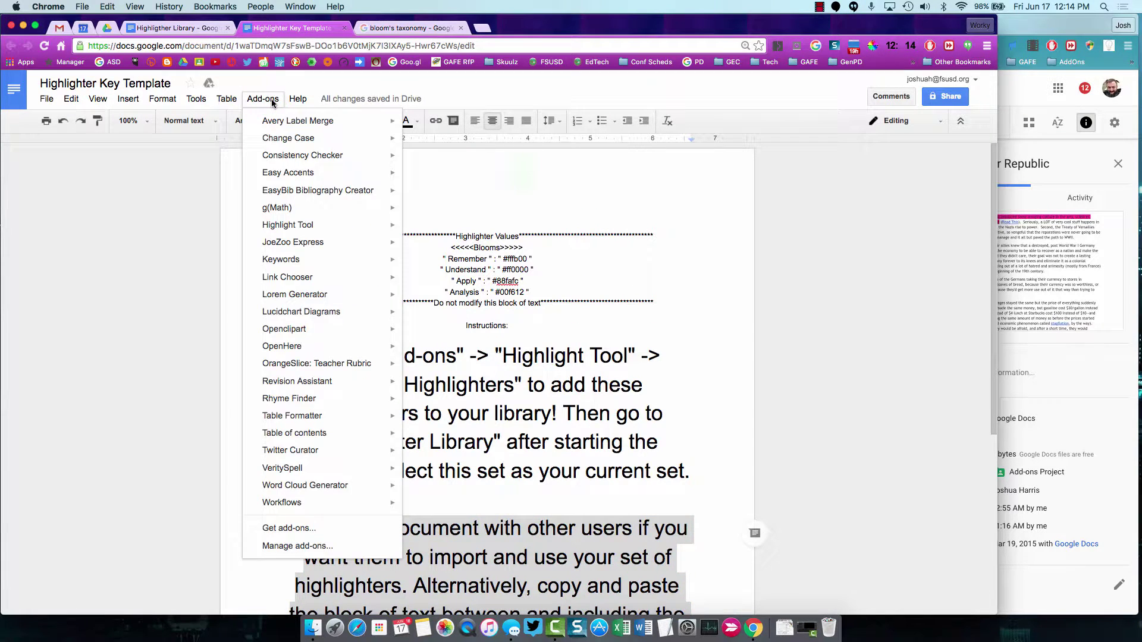
left_click(525, 173)
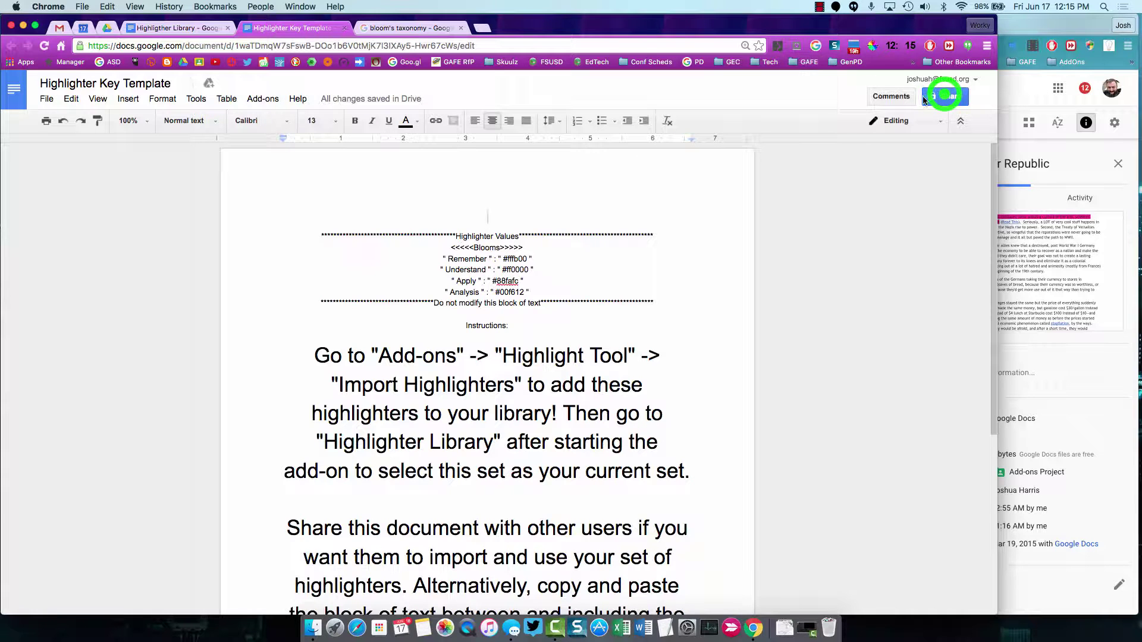
- Share the template with the second account and confirm sharing outside the organisation
left_click(946, 97)
left_click(438, 336)
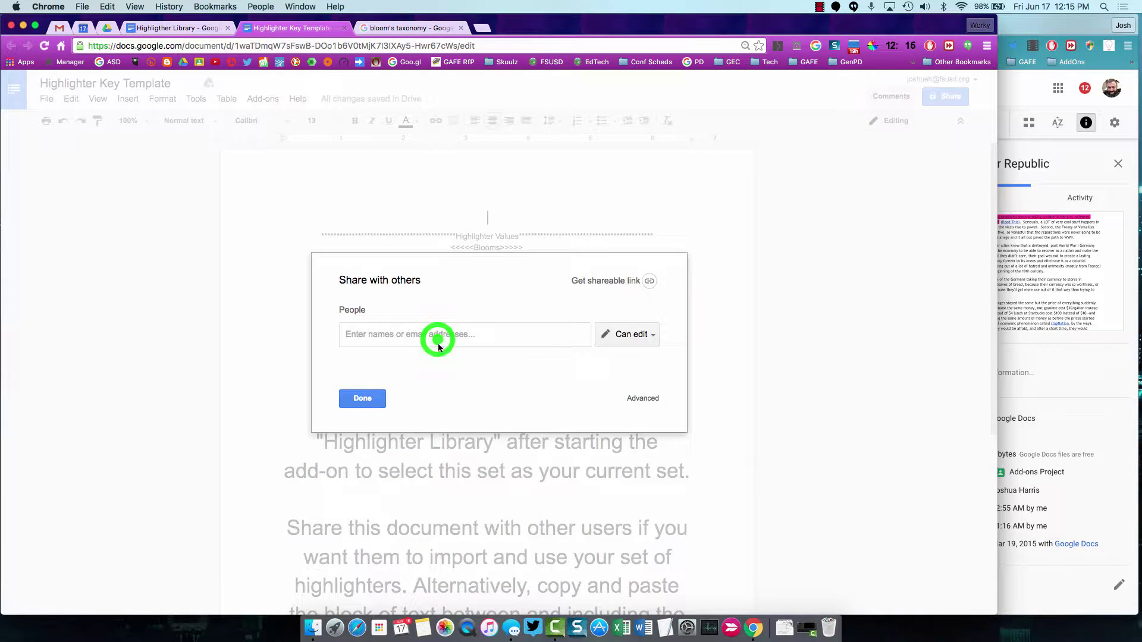
type("jos")
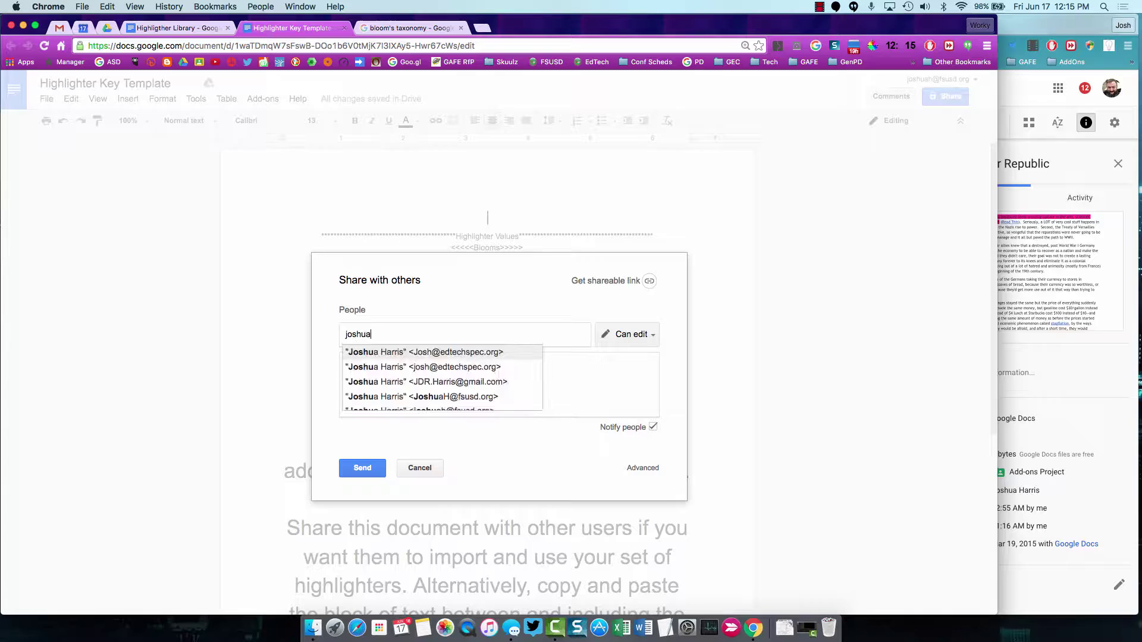
type("h")
key("BackSpace")
key("BackSpace")
key("BackSpace")
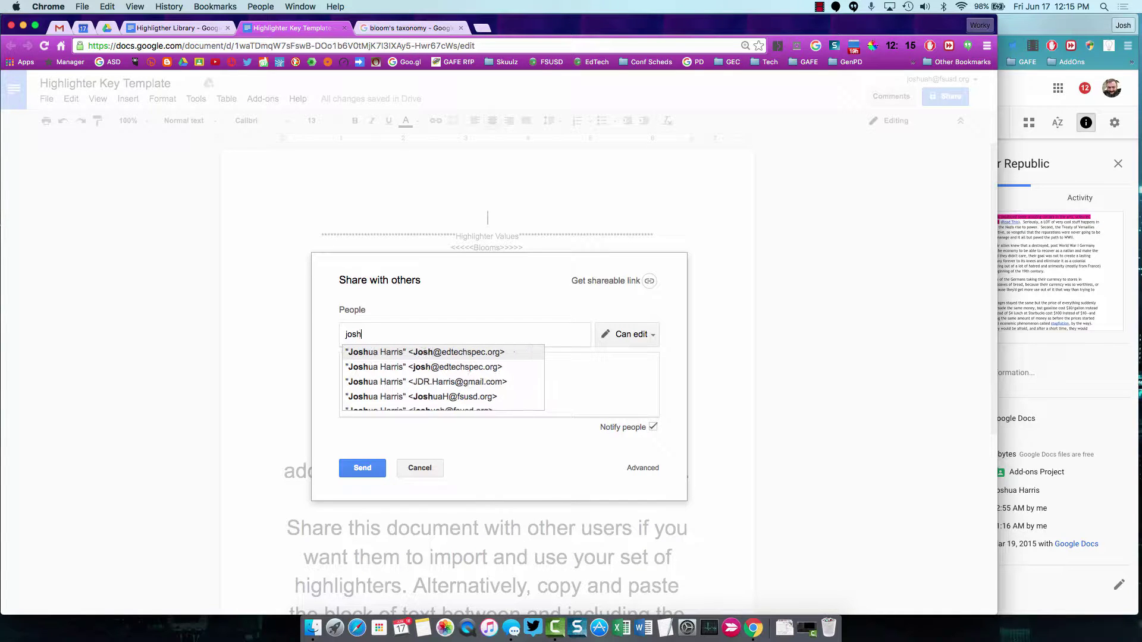
left_click(446, 353)
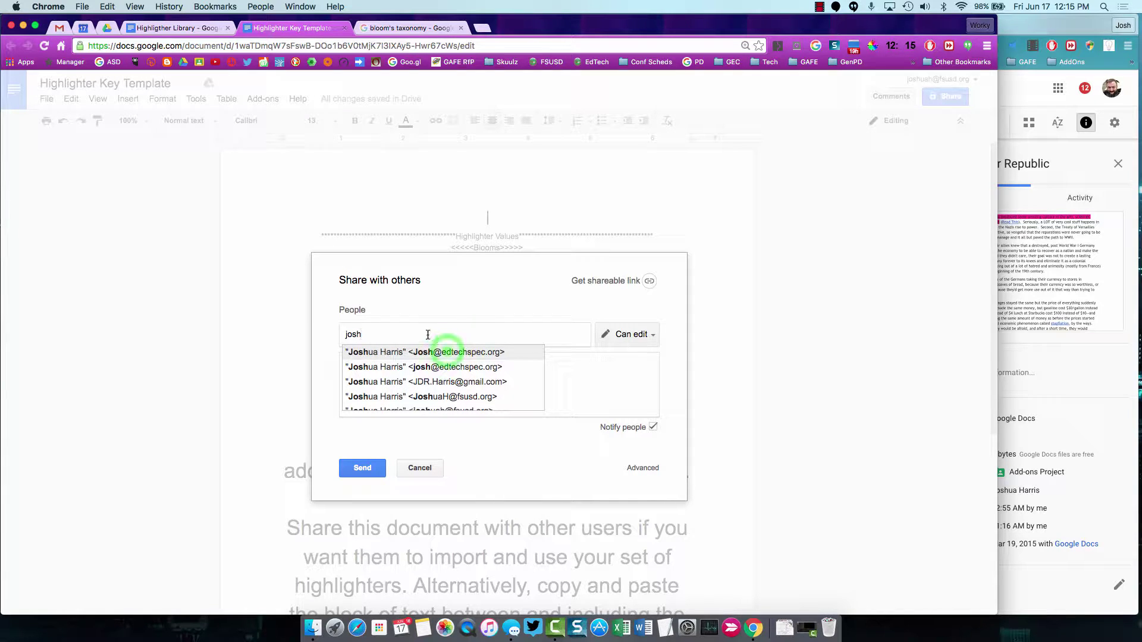
left_click(363, 465)
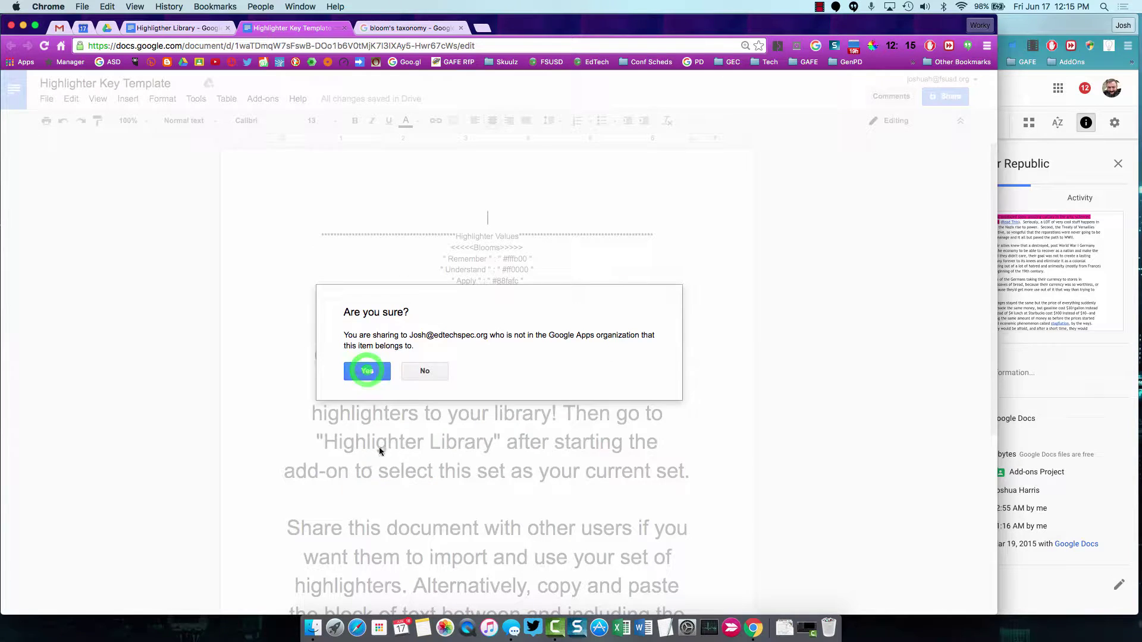
left_click(366, 369)
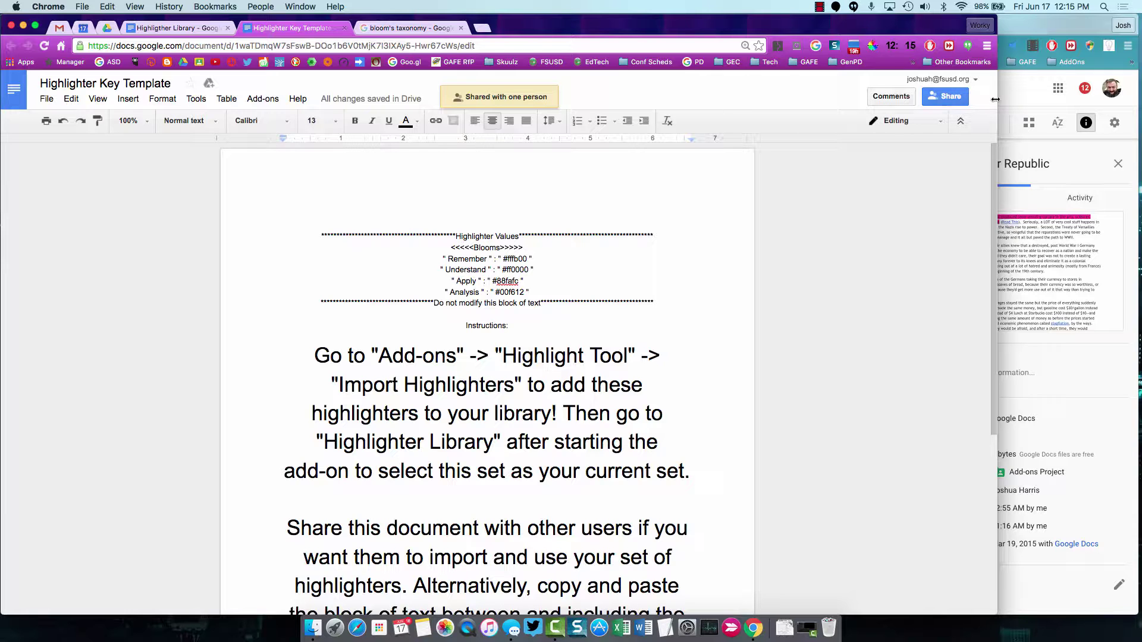
- Refresh Google Drive and open the shared 'Highlighter Key Template' document
left_click(1013, 93)
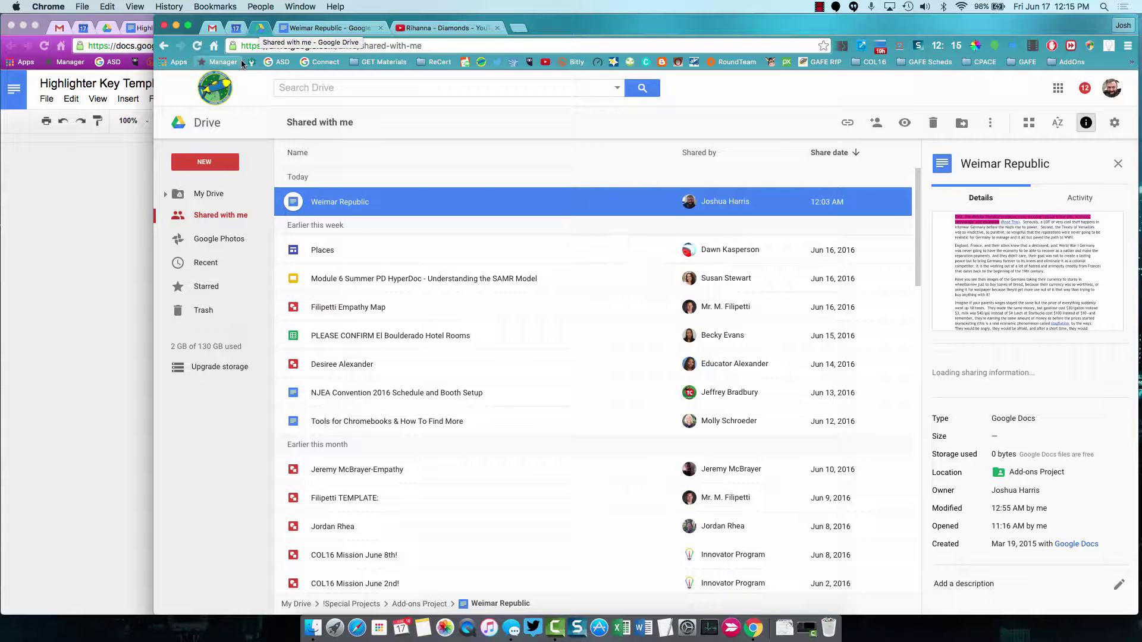
left_click(198, 47)
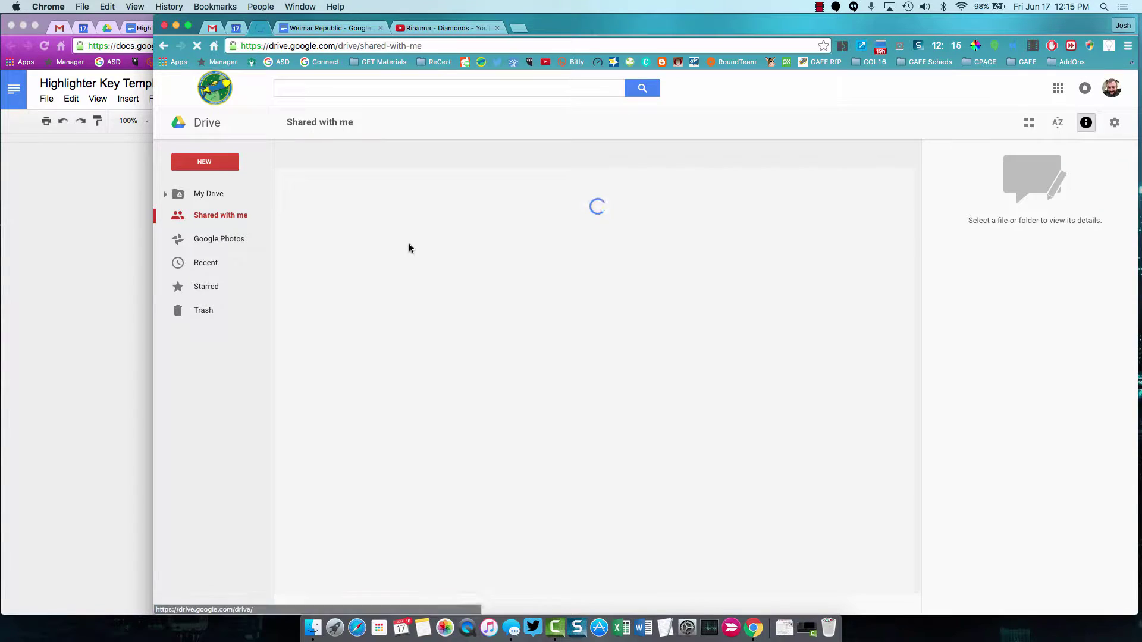
left_click(409, 206)
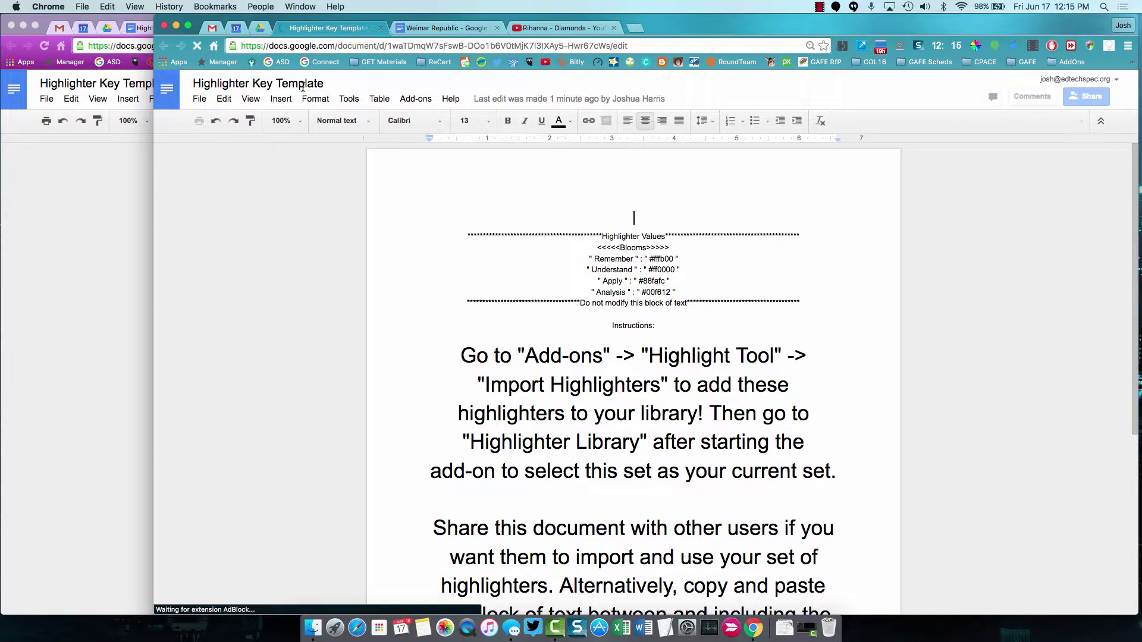
- Start the Highlight Tool add-on beside the template
left_click(409, 100)
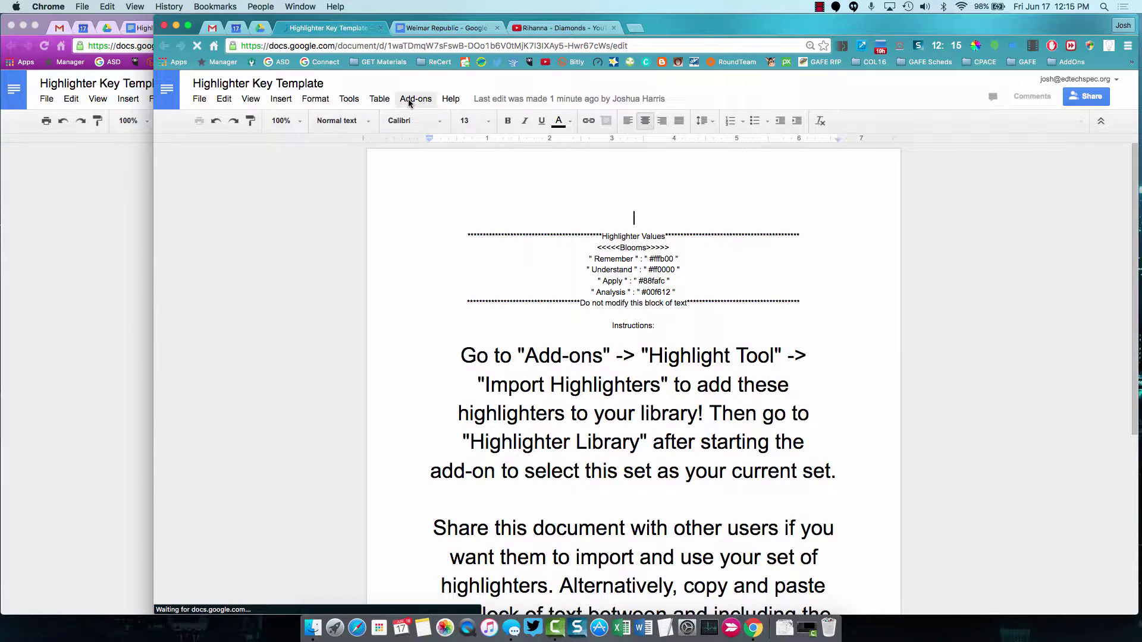
left_click(408, 102)
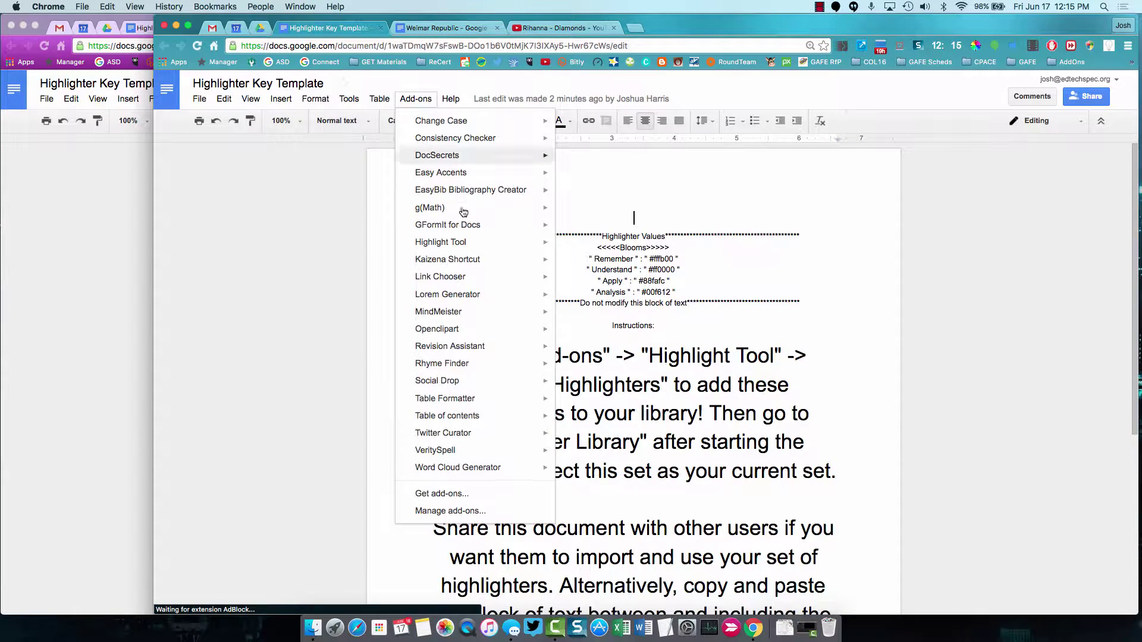
mouse_move(467, 244)
left_click(593, 249)
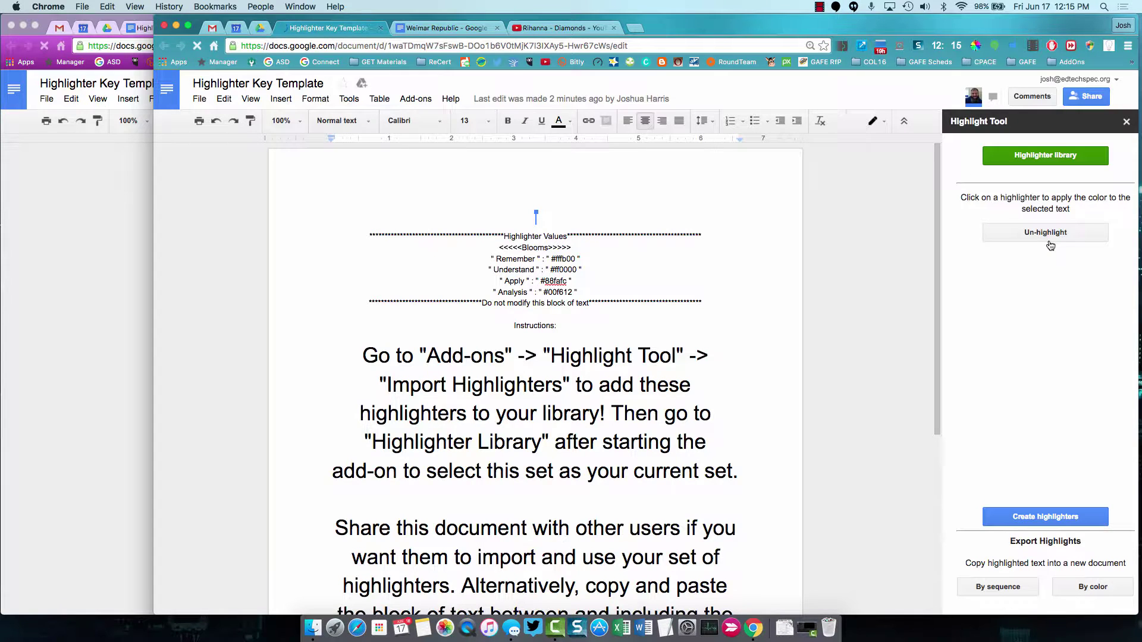
- Select the word 'Blooms', browse the highlighter library, then close it without saving changes
left_click_drag(522, 248, 546, 247)
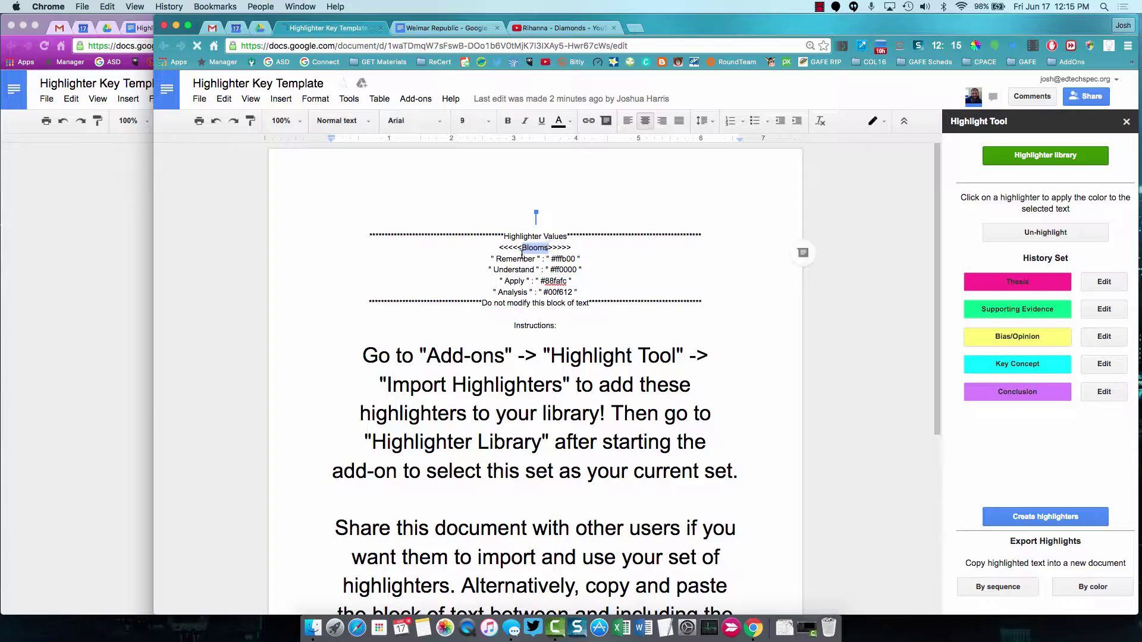
left_click(1056, 156)
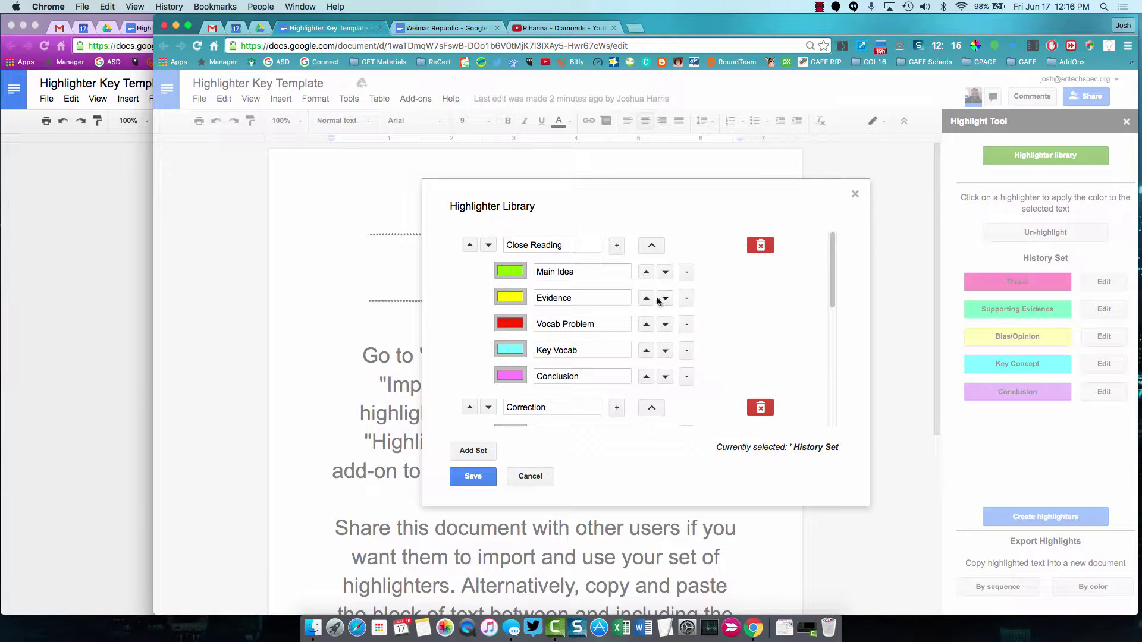
scroll(542, 263, "down", 5)
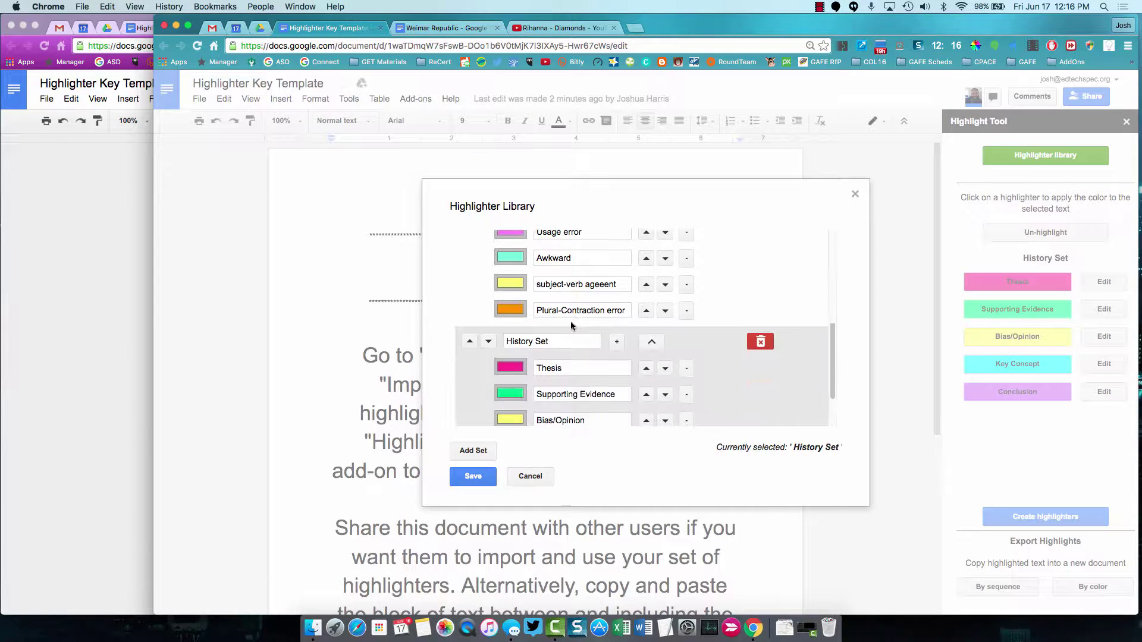
scroll(556, 338, "down", 2)
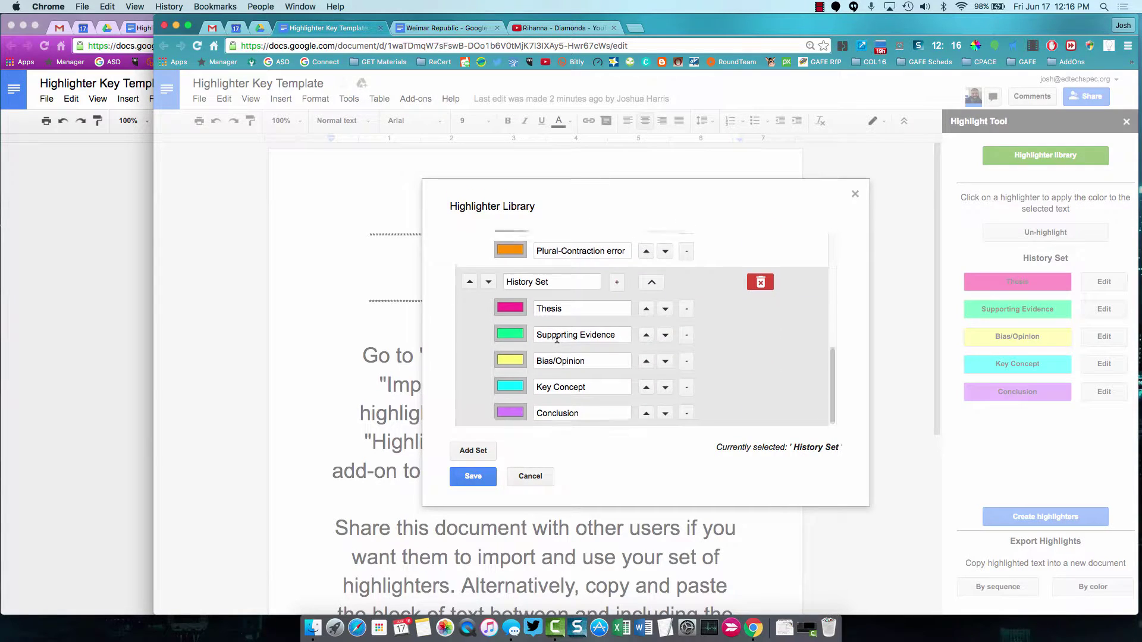
scroll(556, 337, "up", 8)
scroll(556, 337, "down", 6)
left_click(526, 479)
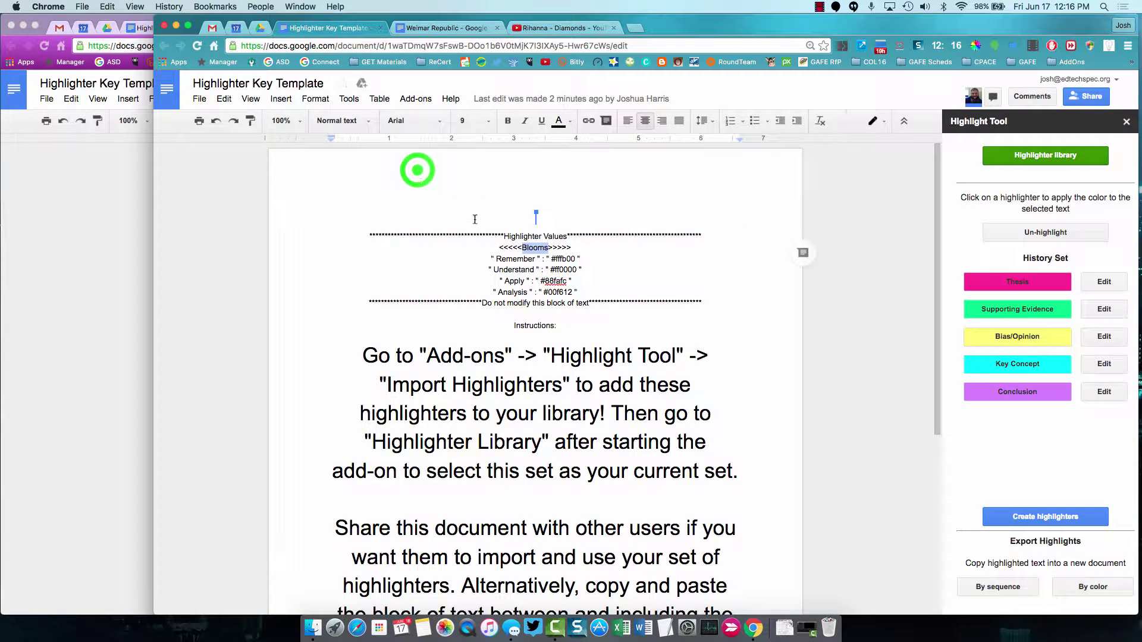
left_click(418, 170)
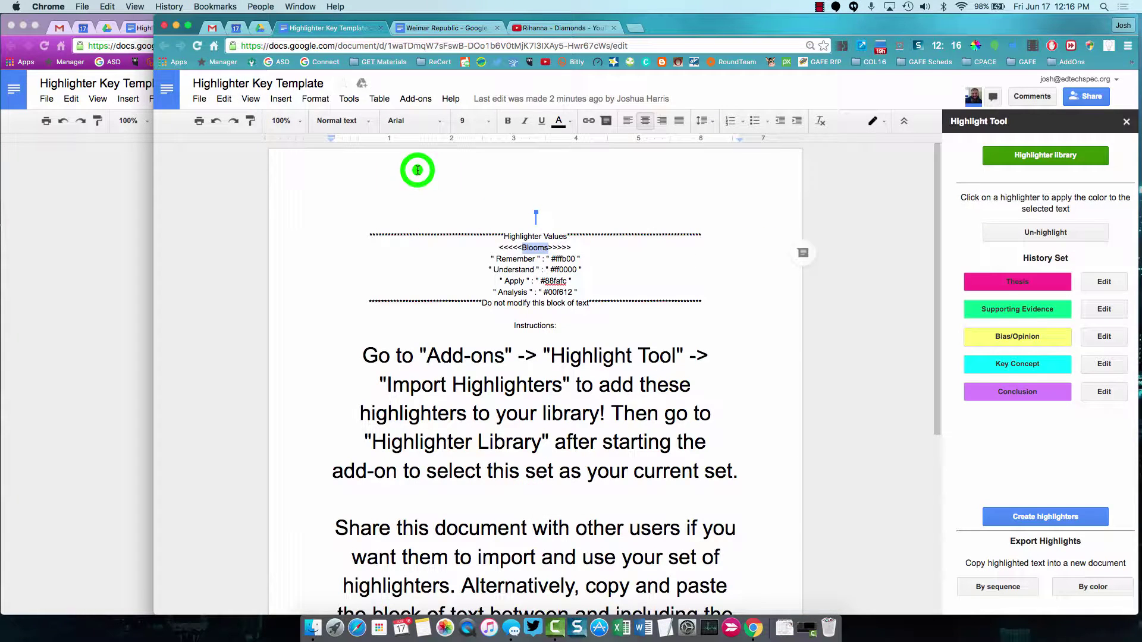
- Begin Import Highlighters, cancel importing the View Only Set, and reload the document
left_click(415, 98)
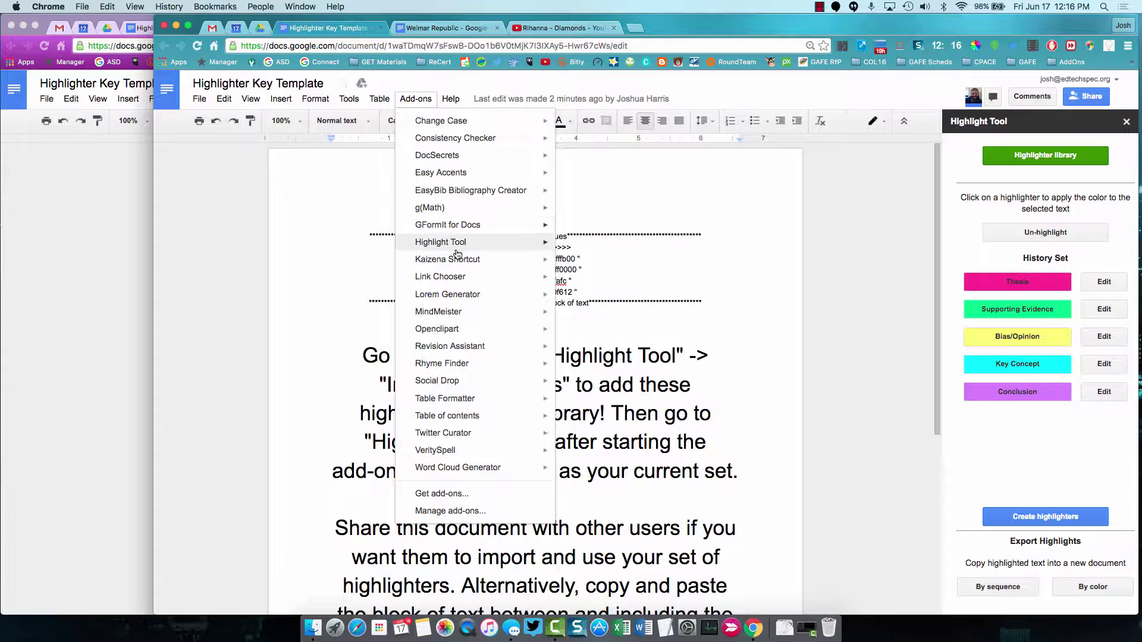
mouse_move(464, 244)
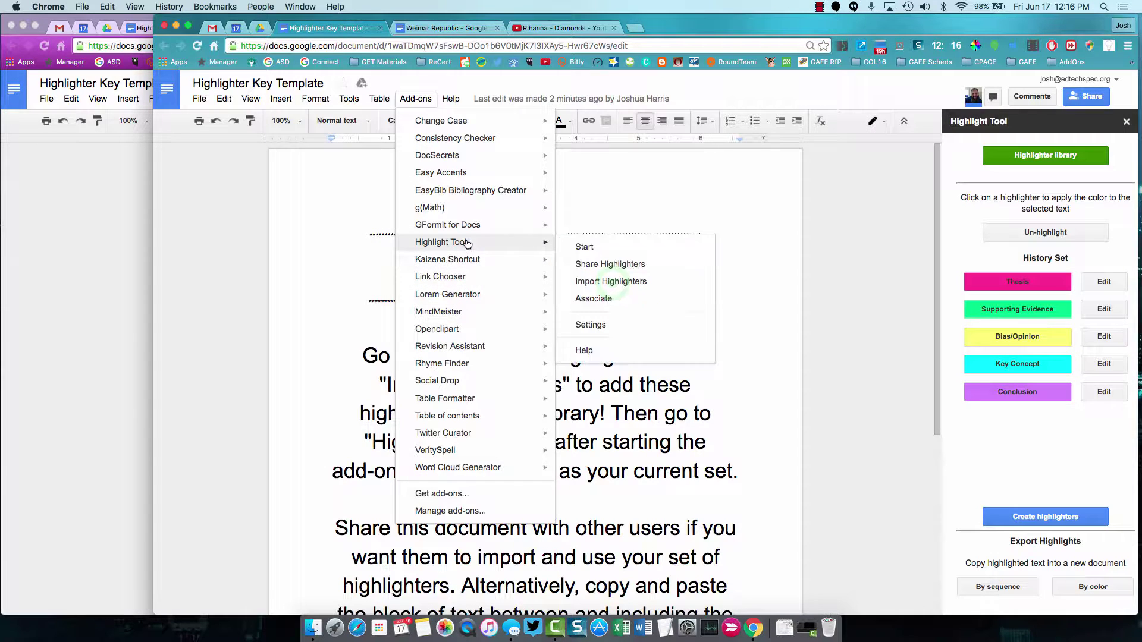
left_click(610, 280)
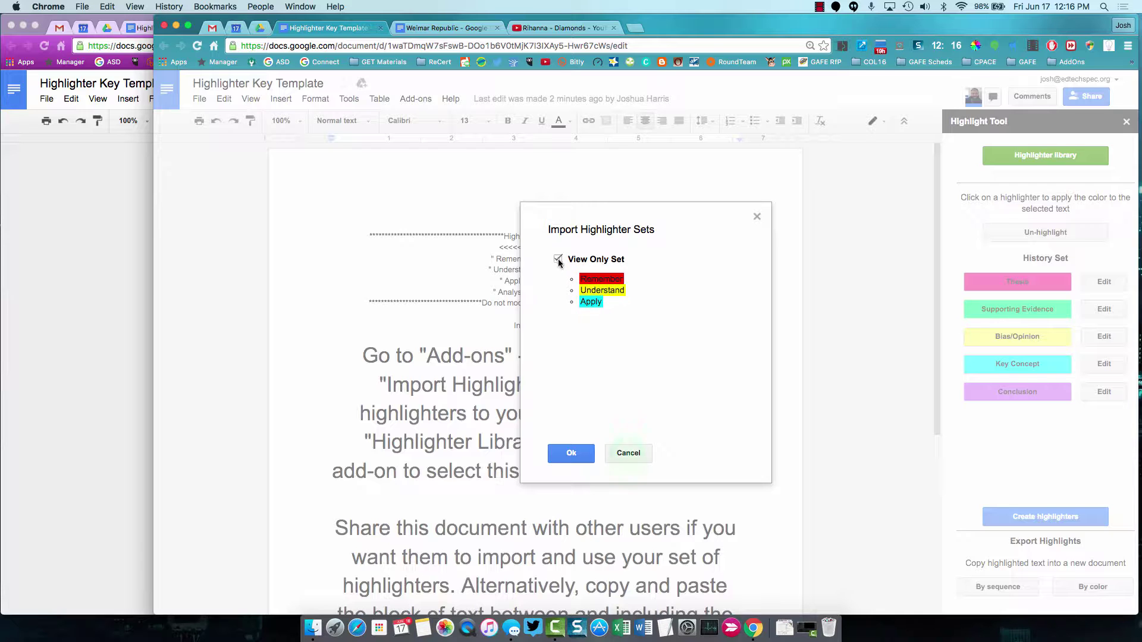
left_click(628, 454)
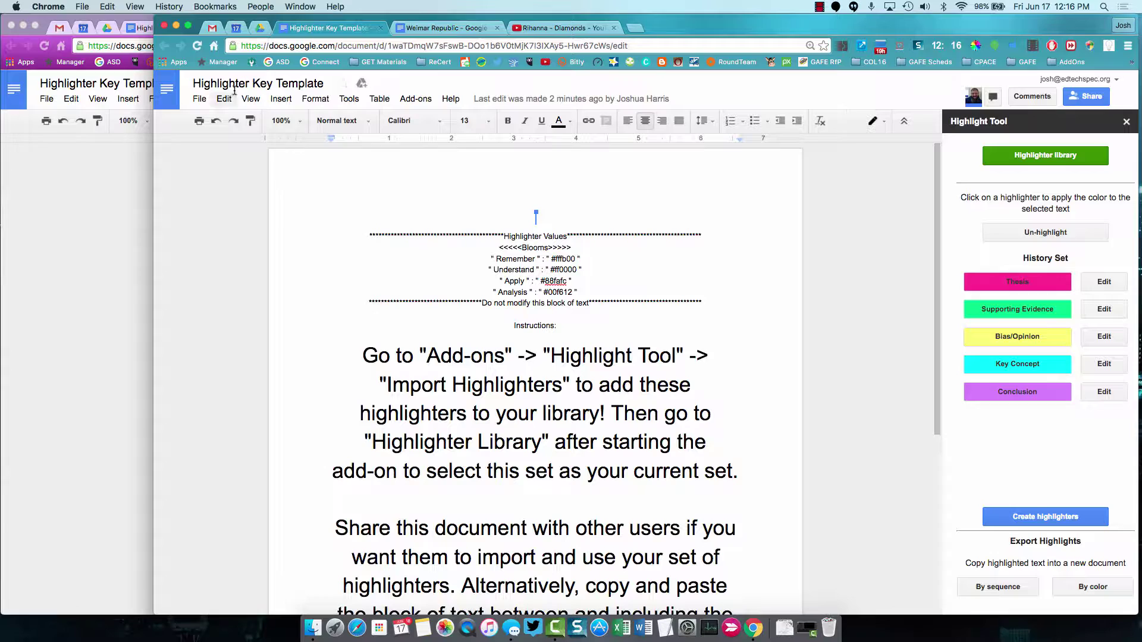
left_click(196, 46)
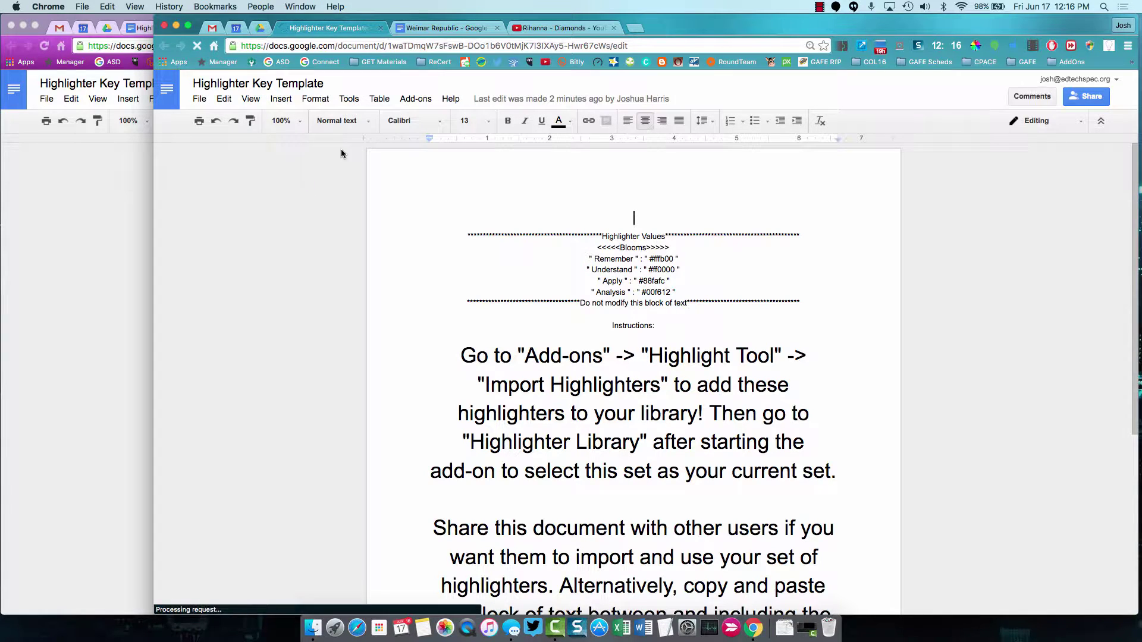
- Import the Blooms highlighter set from the template and acknowledge the confirmation
left_click(408, 100)
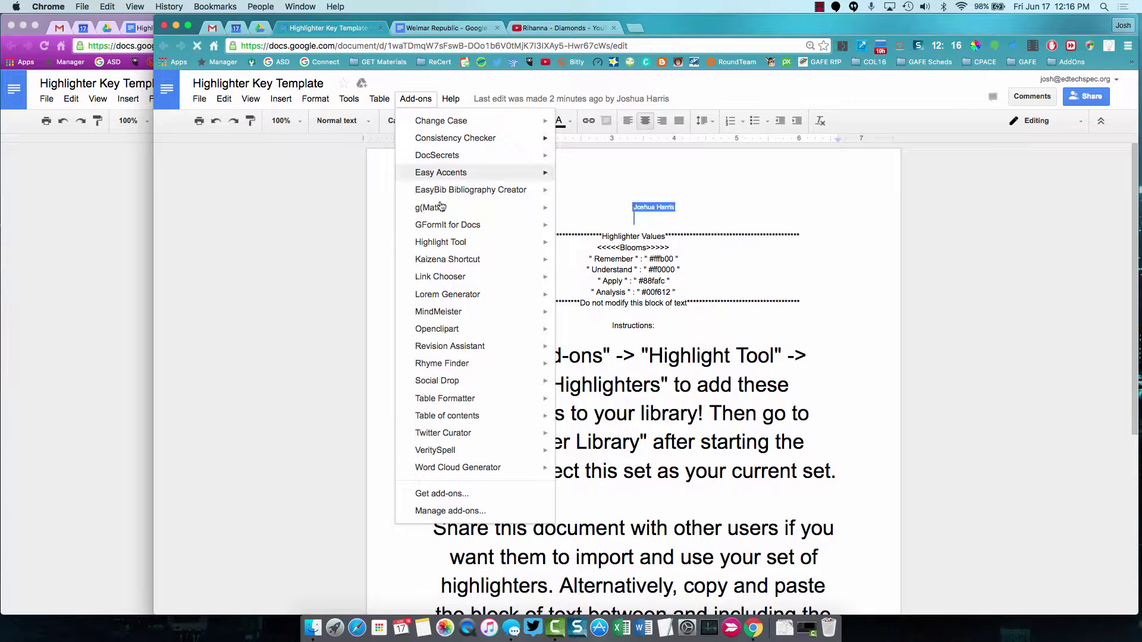
mouse_move(546, 244)
left_click(632, 281)
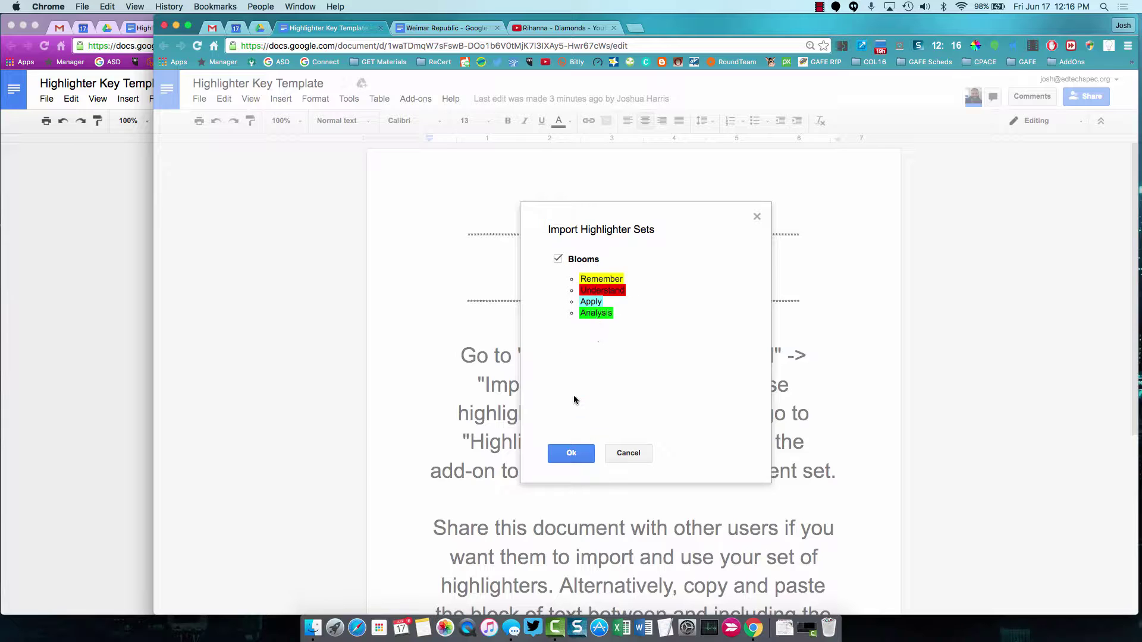
left_click(586, 452)
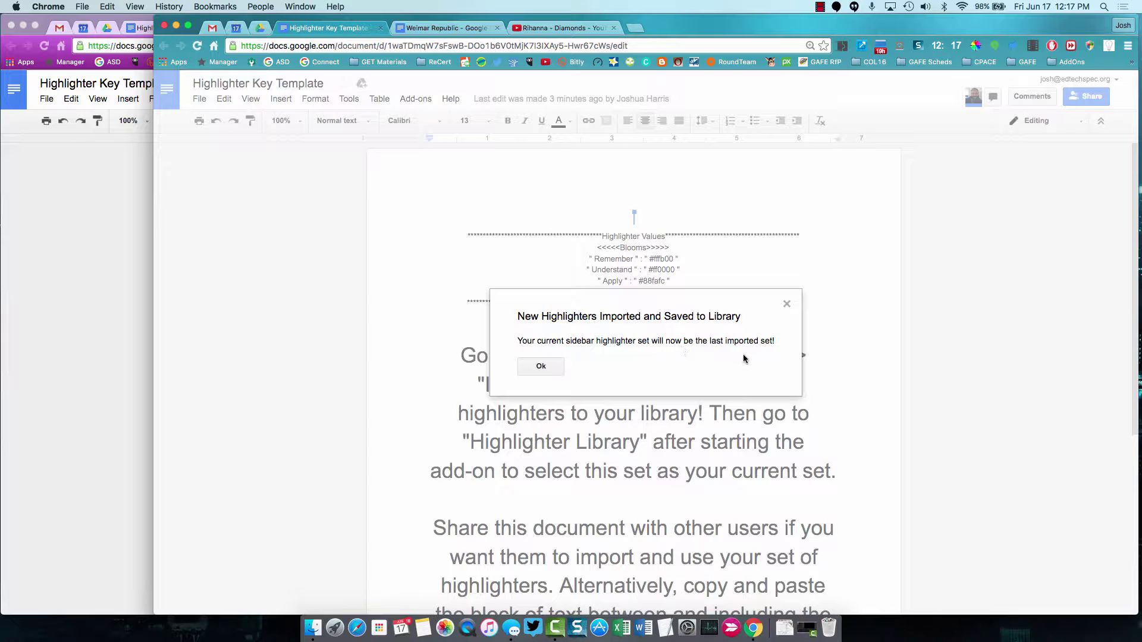
left_click(540, 366)
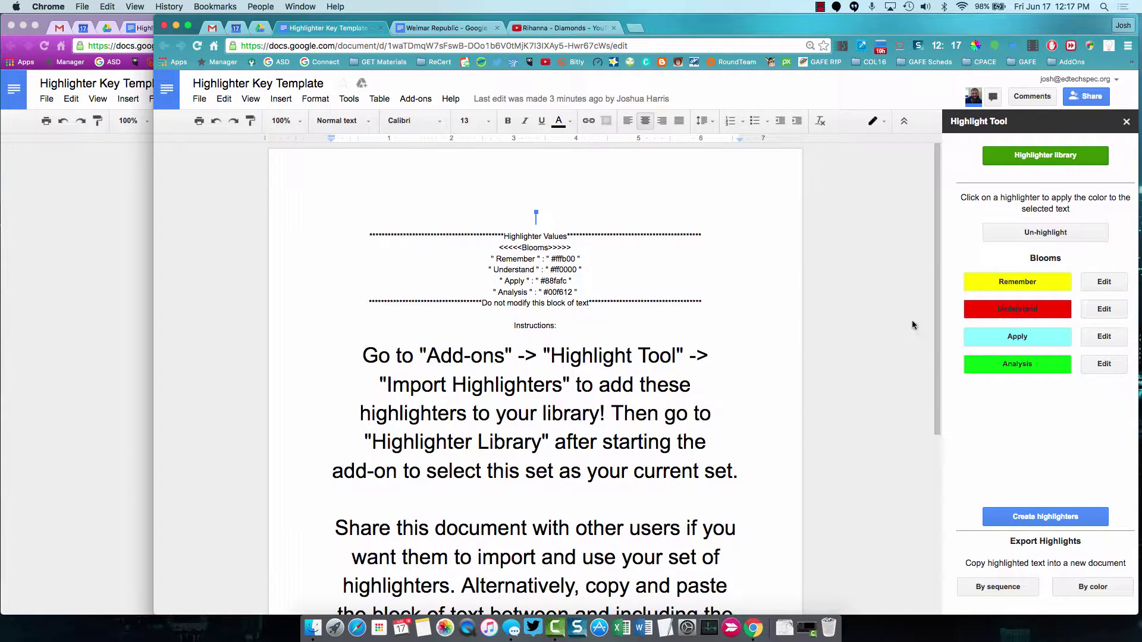
- Browse the Highlighter Library to the Blooms set and move it higher in the order
left_click(1023, 153)
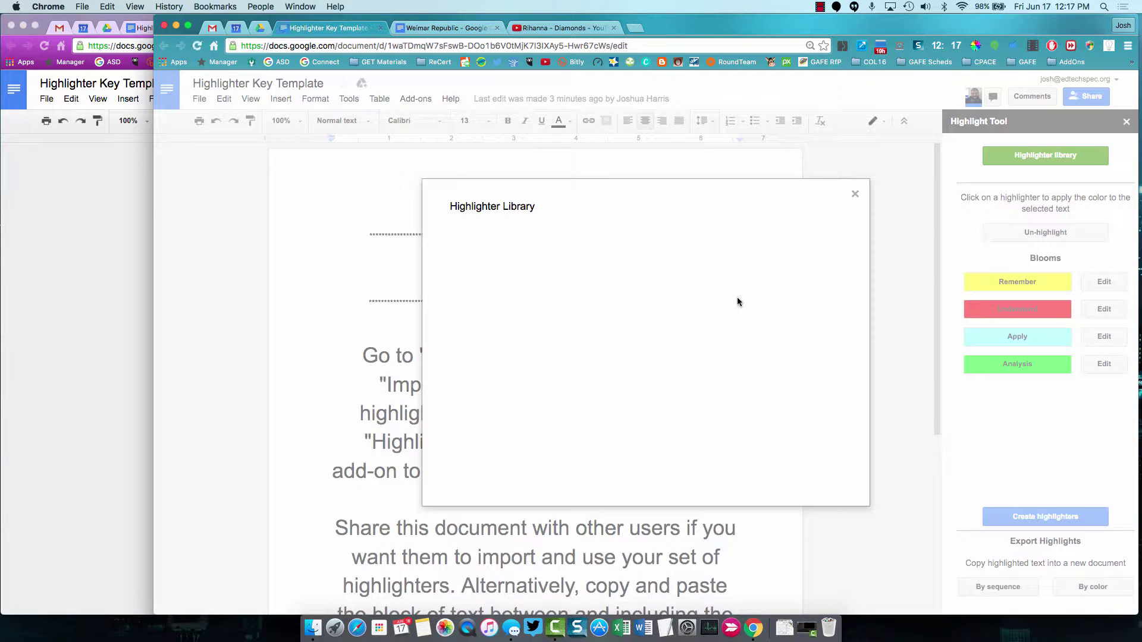
scroll(680, 325, "down", 3)
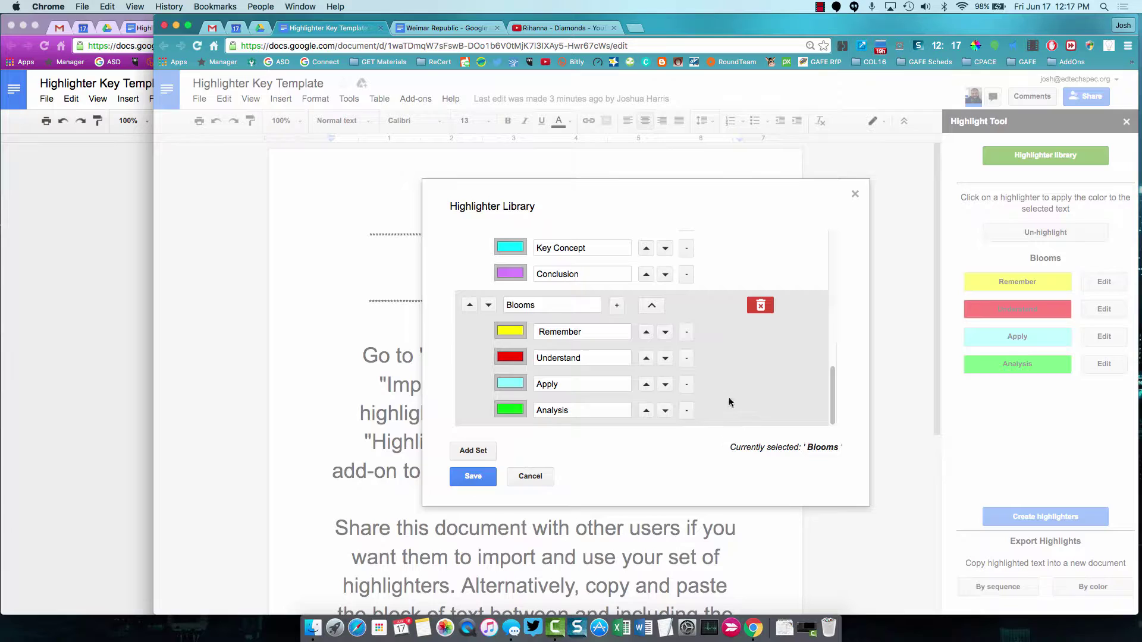
left_click(487, 306)
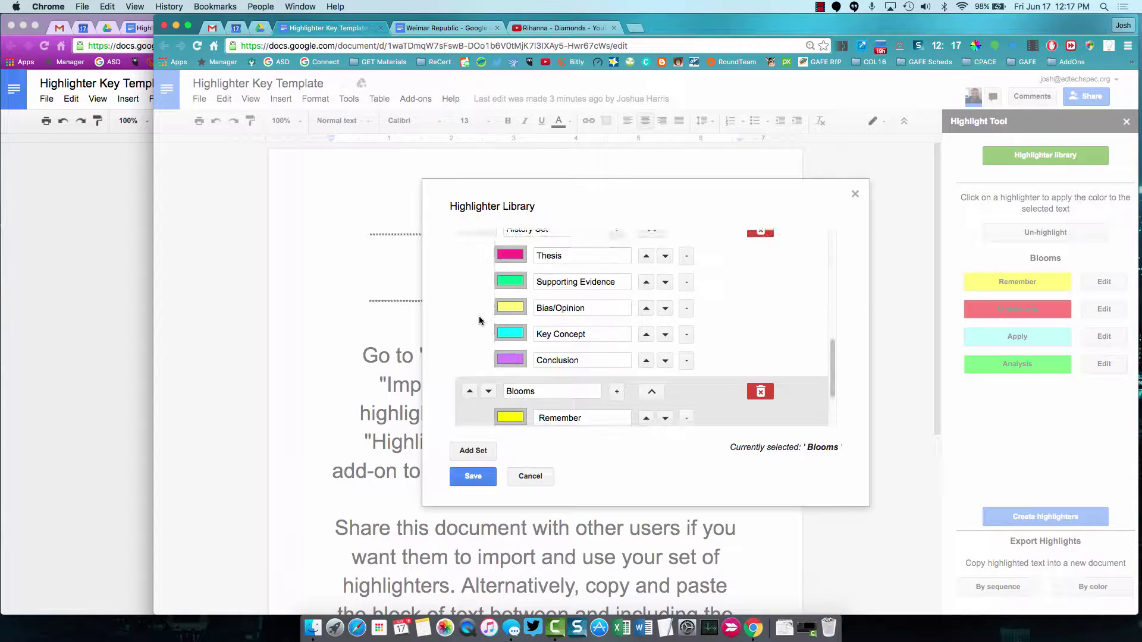
scroll(488, 309, "up", 3)
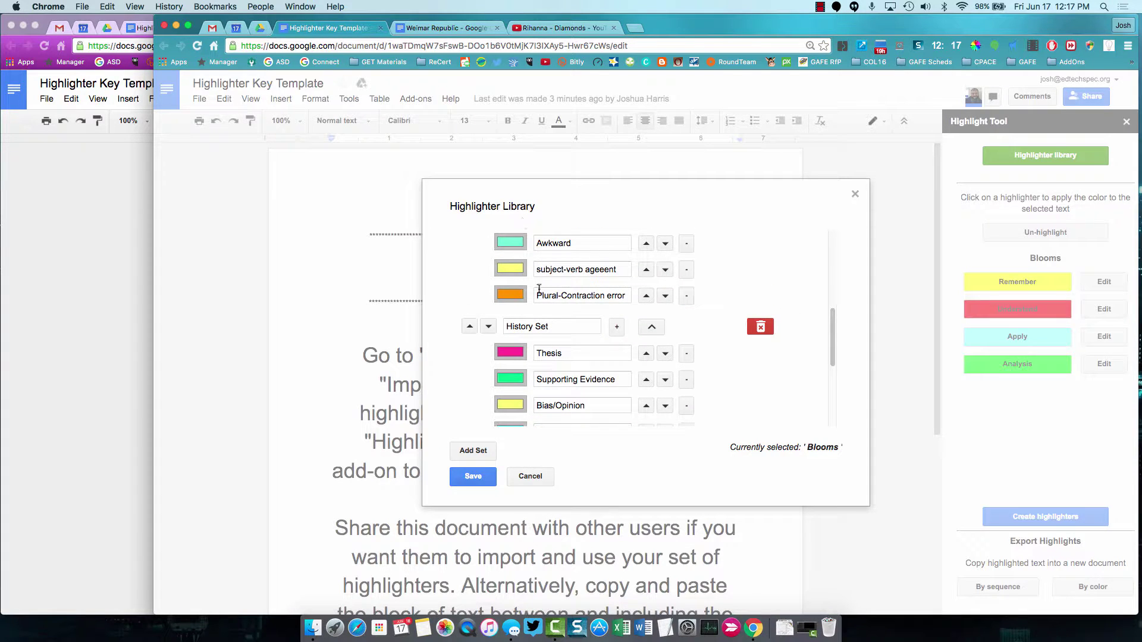
scroll(538, 289, "up", 4)
scroll(540, 291, "down", 10)
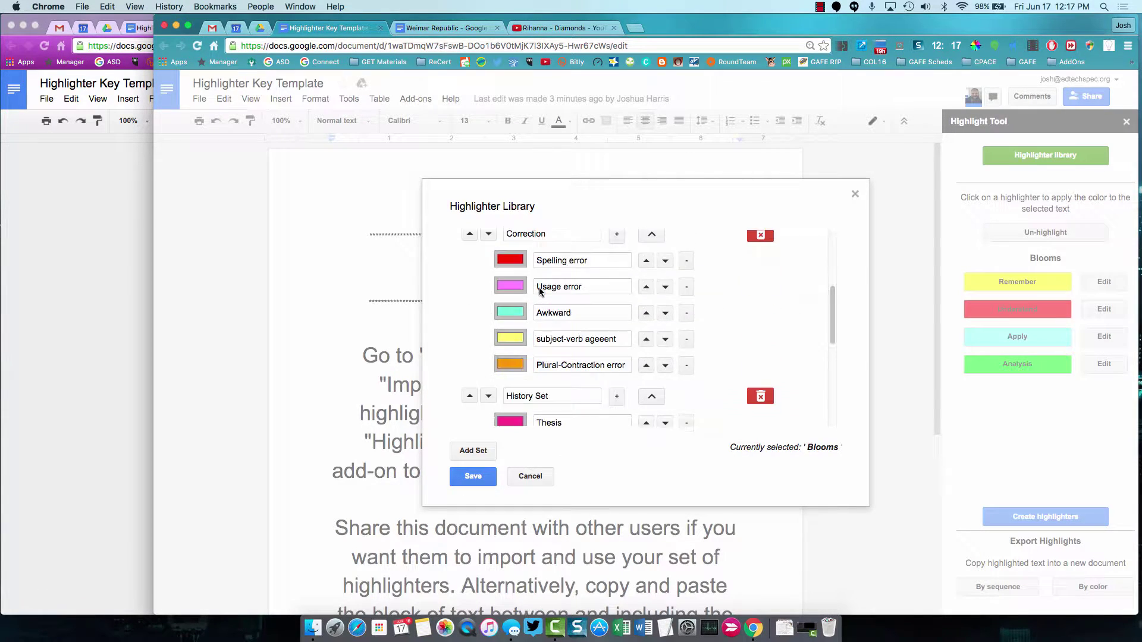
scroll(540, 291, "down", 1)
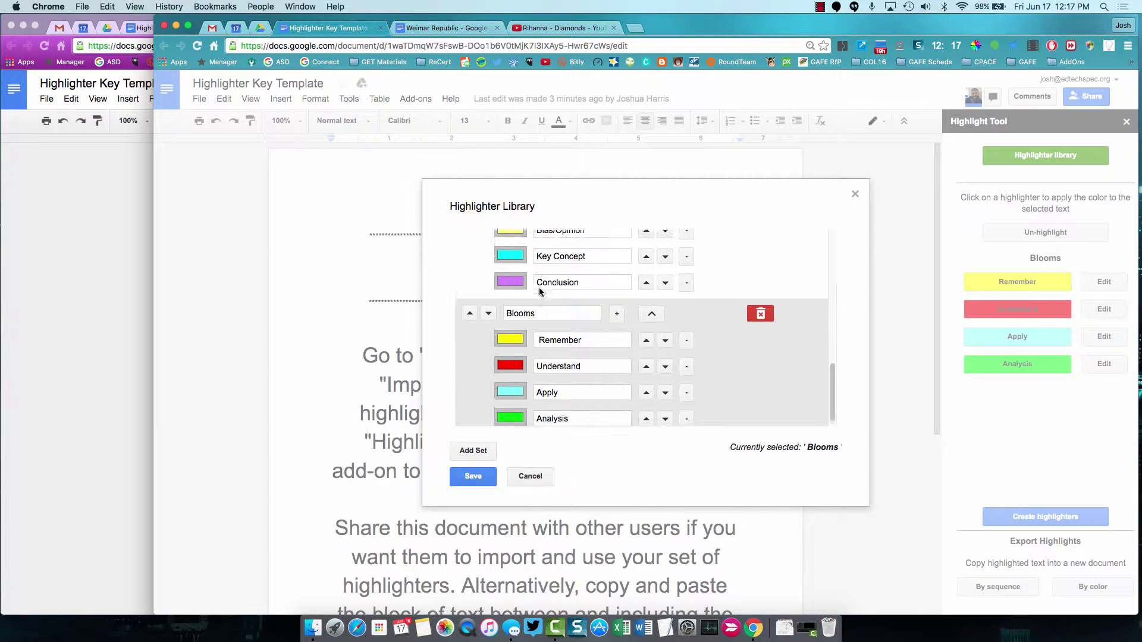